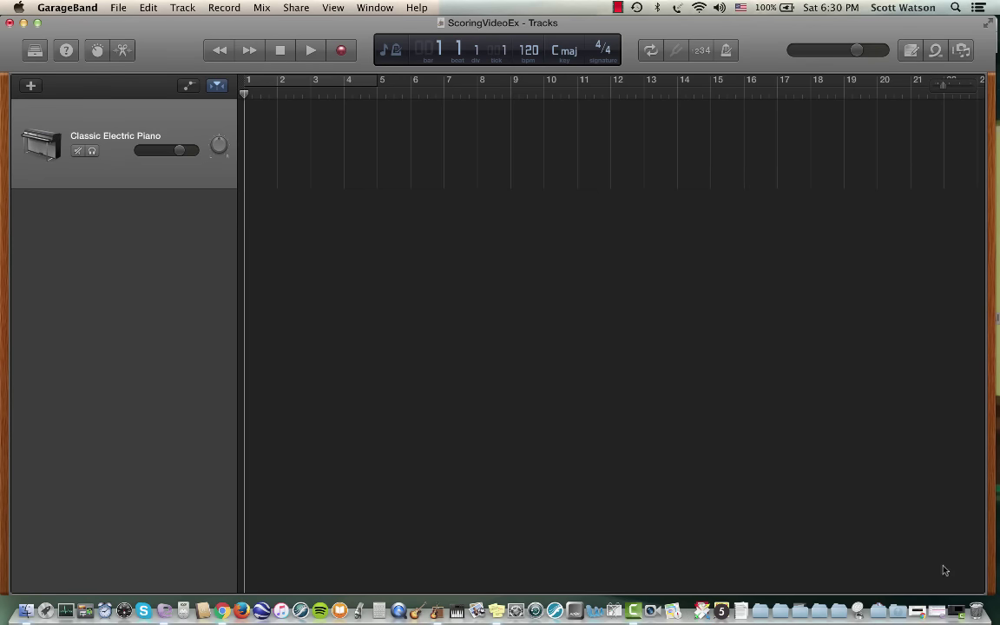
Import Flash Gordon Digital Trailer.mp4 from the desktop and scrub the playhead to bars 4, 6 and 8.
{"action": "left_click_drag", "start_coordinate": [992, 591], "coordinate": [850, 576]}
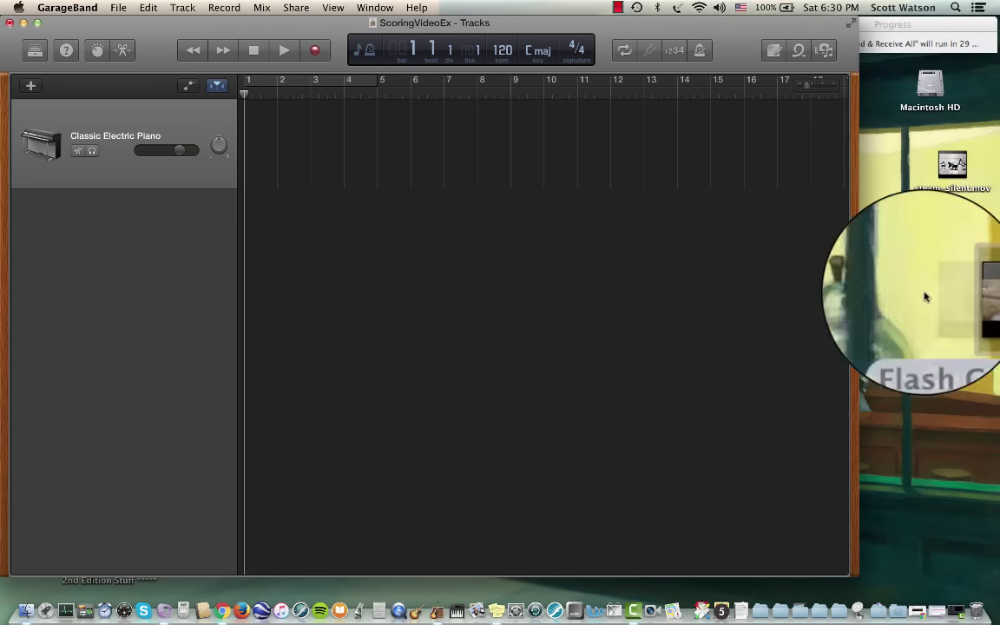
{"action": "left_click_drag", "start_coordinate": [955, 295], "coordinate": [268, 230]}
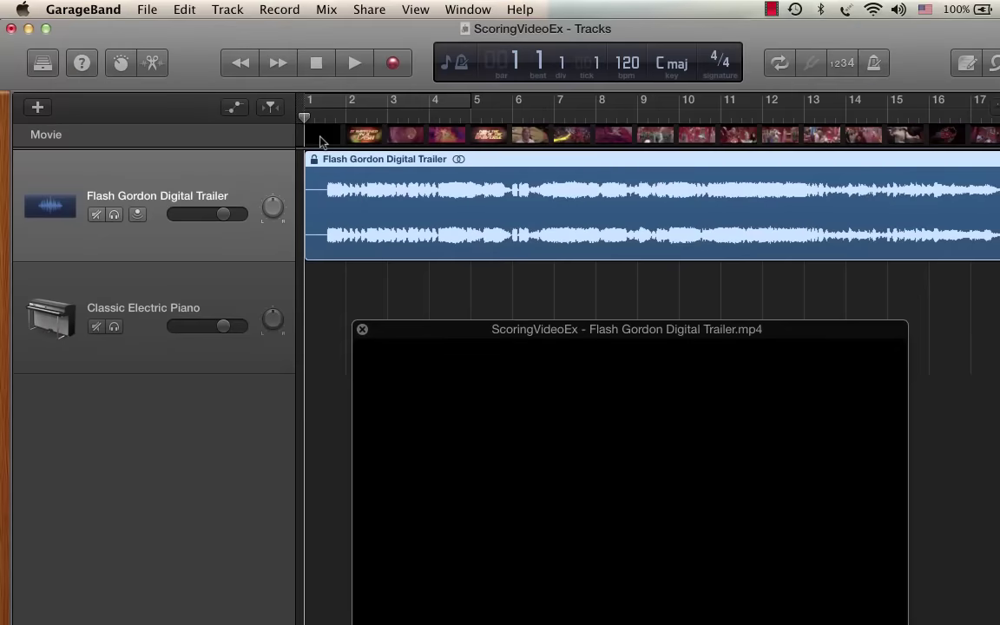
{"action": "left_click", "coordinate": [437, 117]}
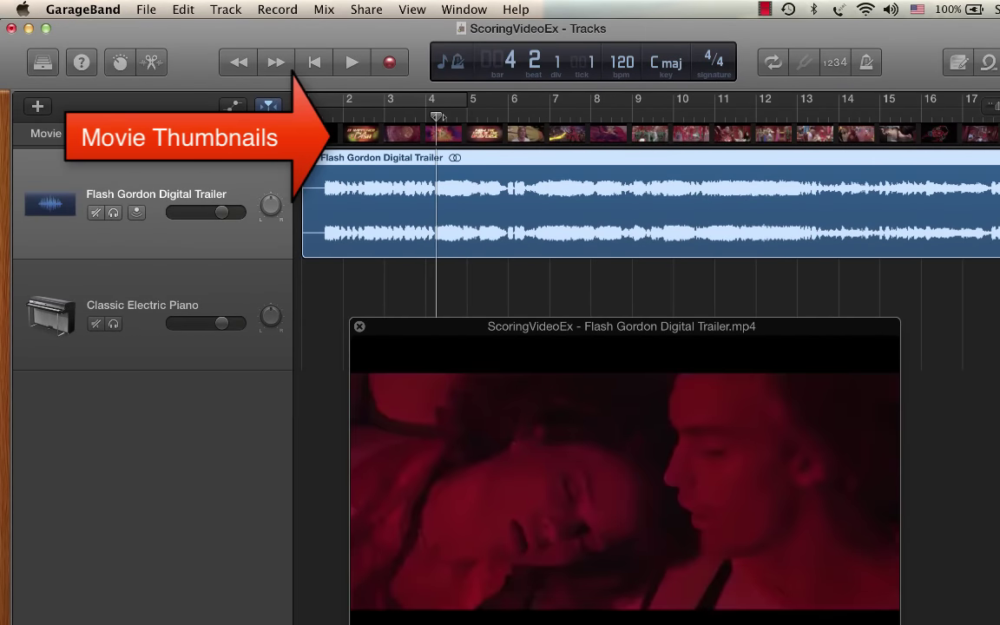
{"action": "left_click", "coordinate": [527, 113]}
{"action": "left_click", "coordinate": [612, 115]}
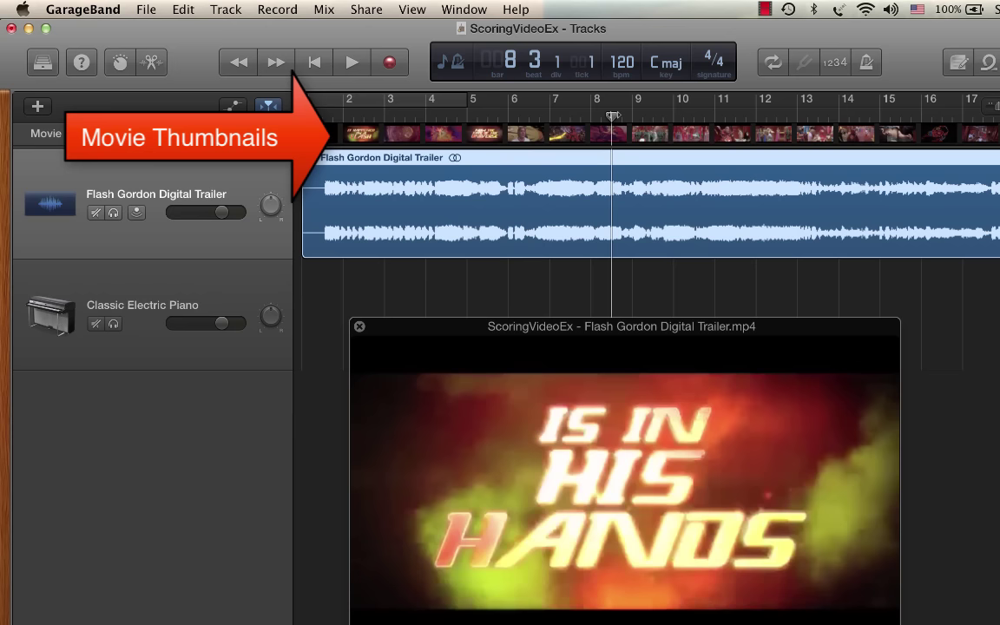
Step through the movie, return to the start, and play then stop a preview.
{"action": "key", "text": "period"}
{"action": "key", "text": "period"}
{"action": "key", "text": "period"}
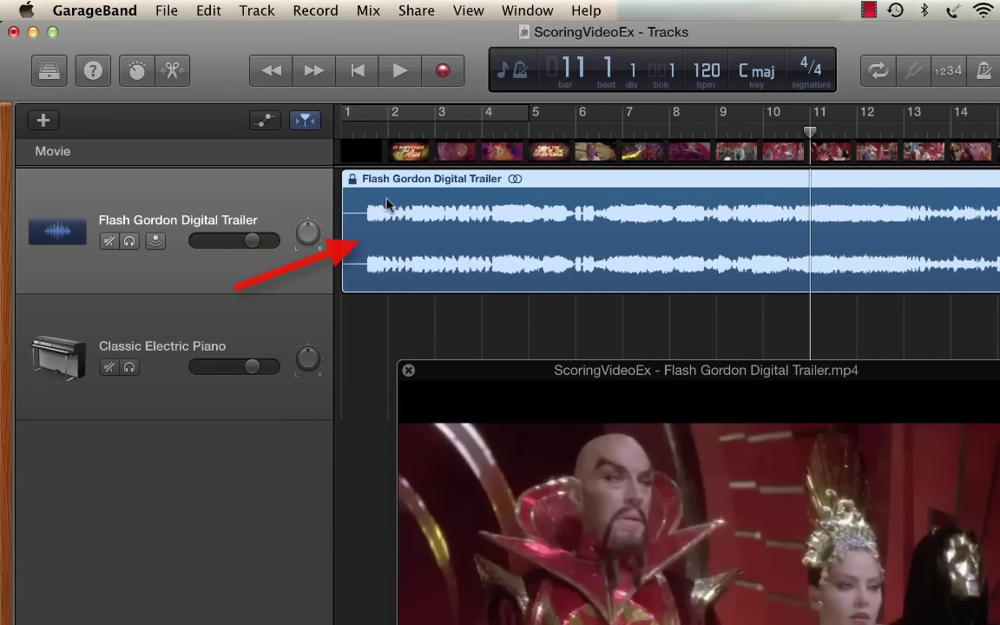
{"action": "key", "text": "Return"}
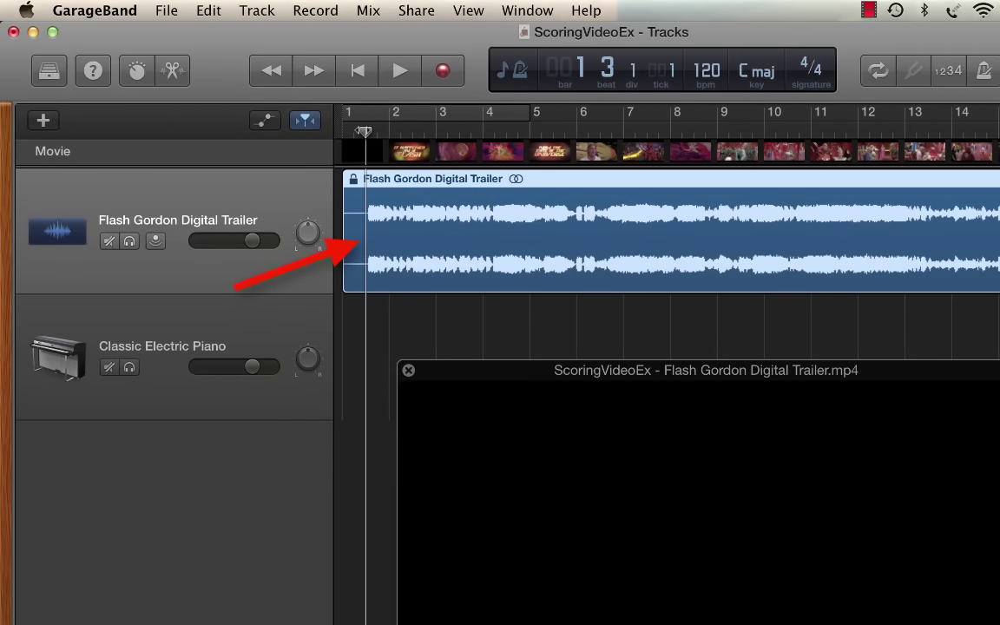
{"action": "key", "text": "space"}
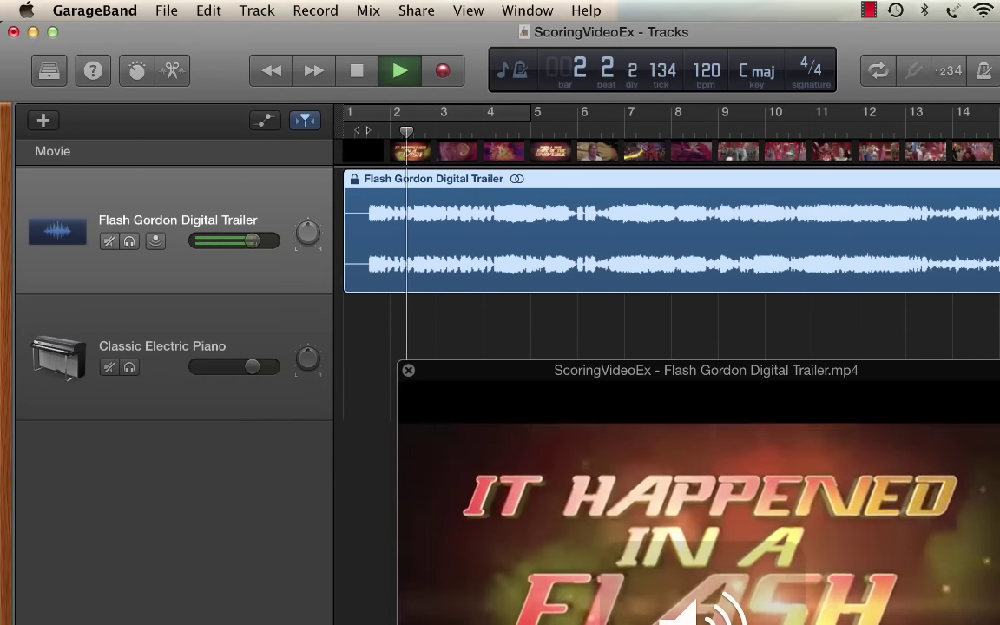
{"action": "key", "text": "space"}
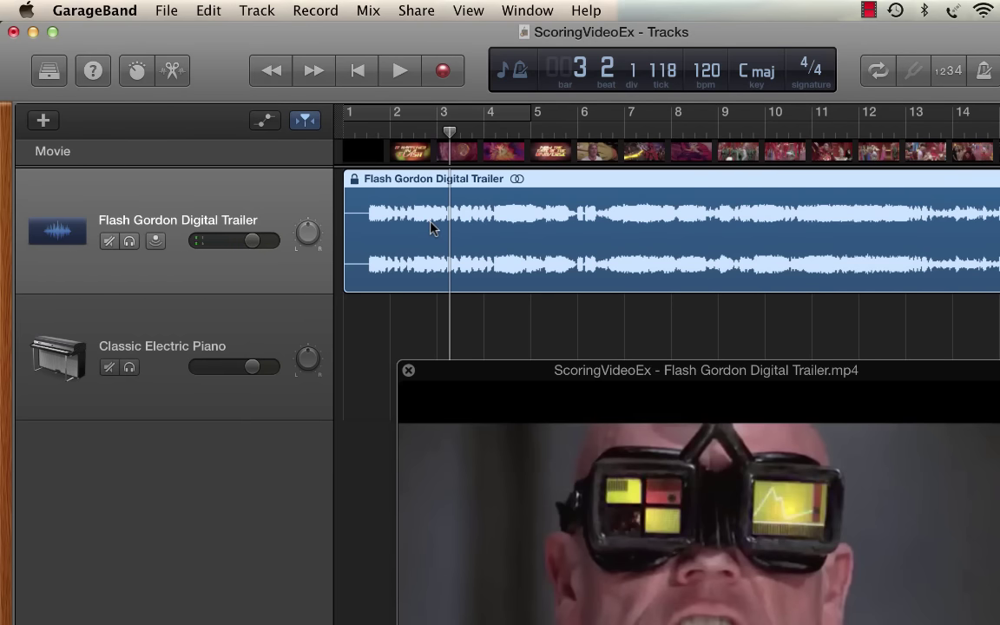
Delete the Flash Gordon audio track with its regions, then play and stop to check.
{"action": "left_click", "coordinate": [257, 10]}
{"action": "left_click", "coordinate": [278, 101]}
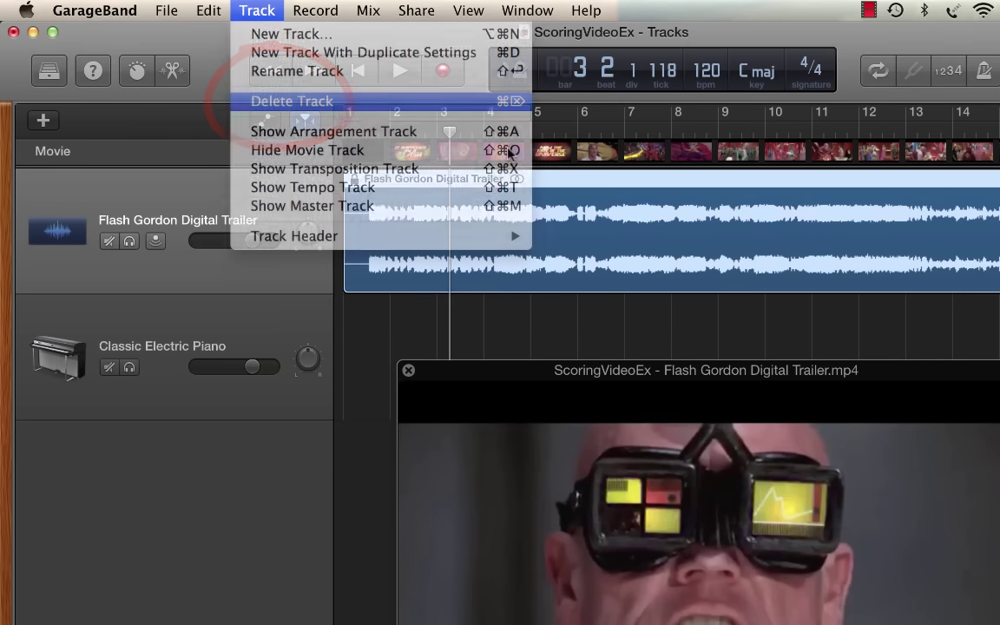
{"action": "left_click", "coordinate": [851, 309]}
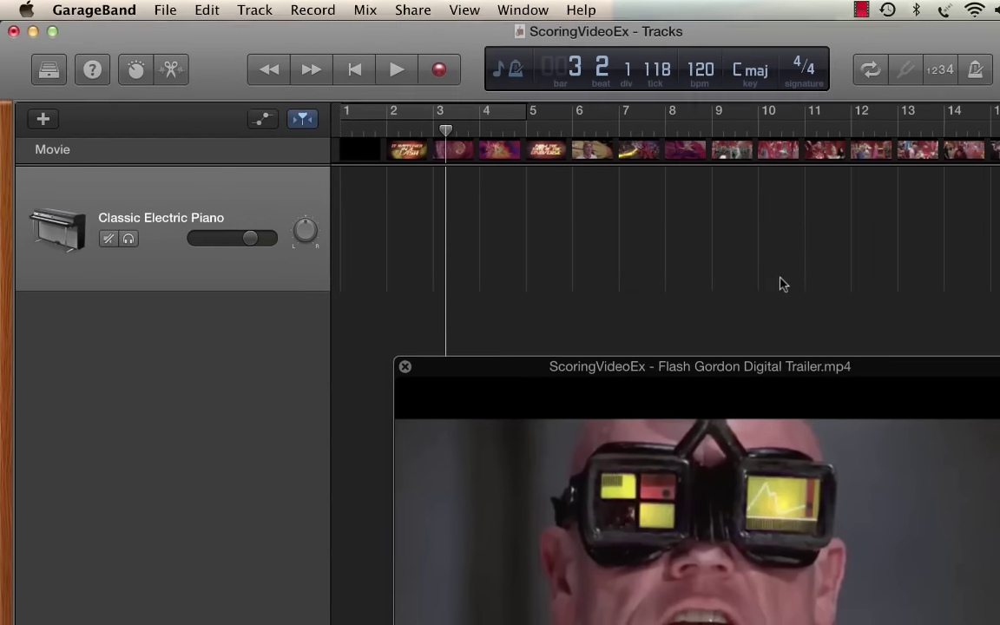
{"action": "key", "text": "space"}
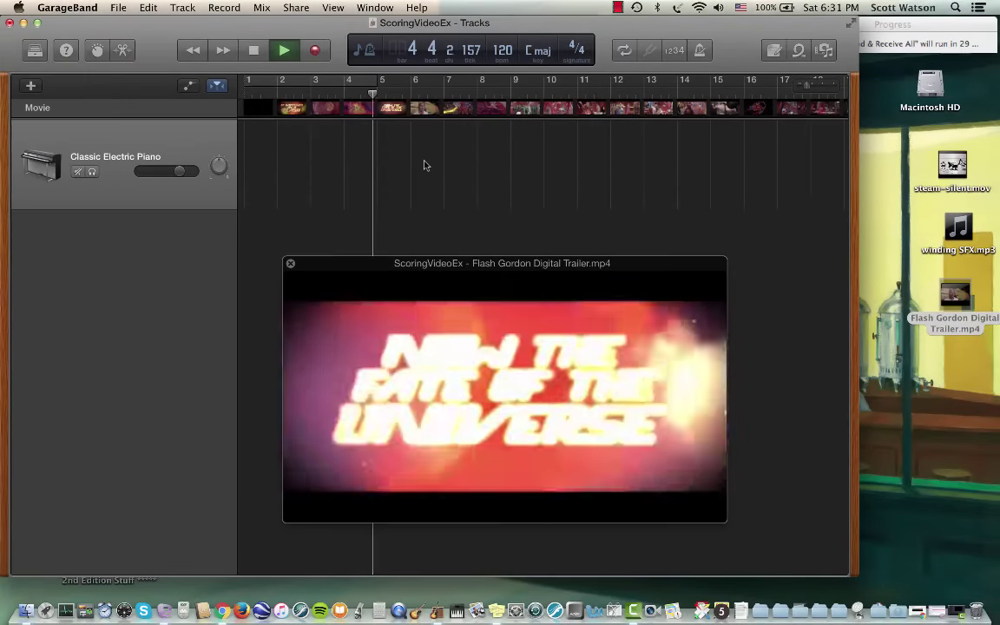
{"action": "key", "text": "space"}
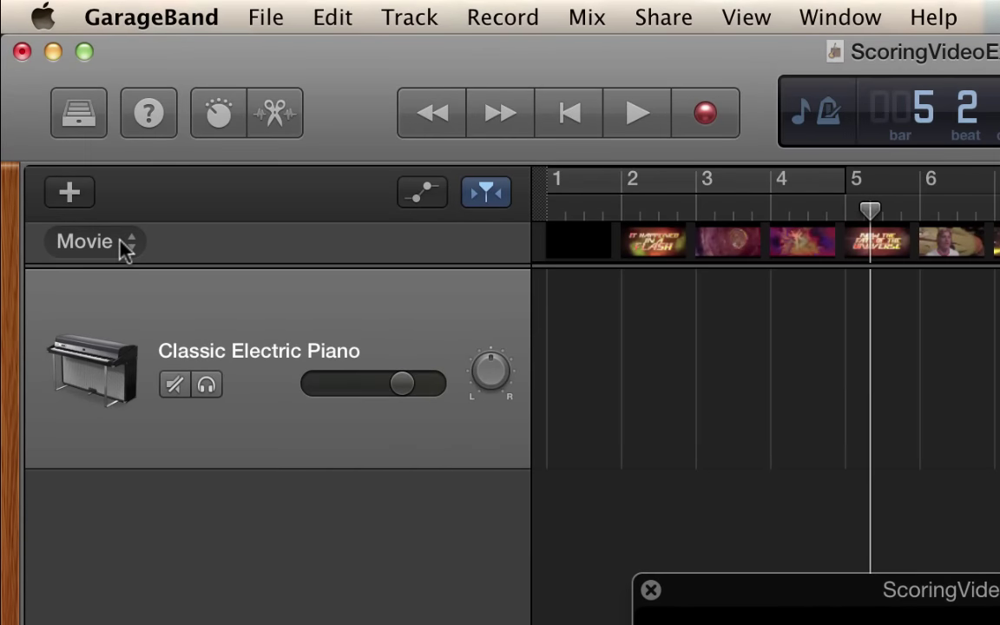
Look through the Movie track popup and the File > Movie submenu without choosing anything.
{"action": "left_click", "coordinate": [126, 244]}
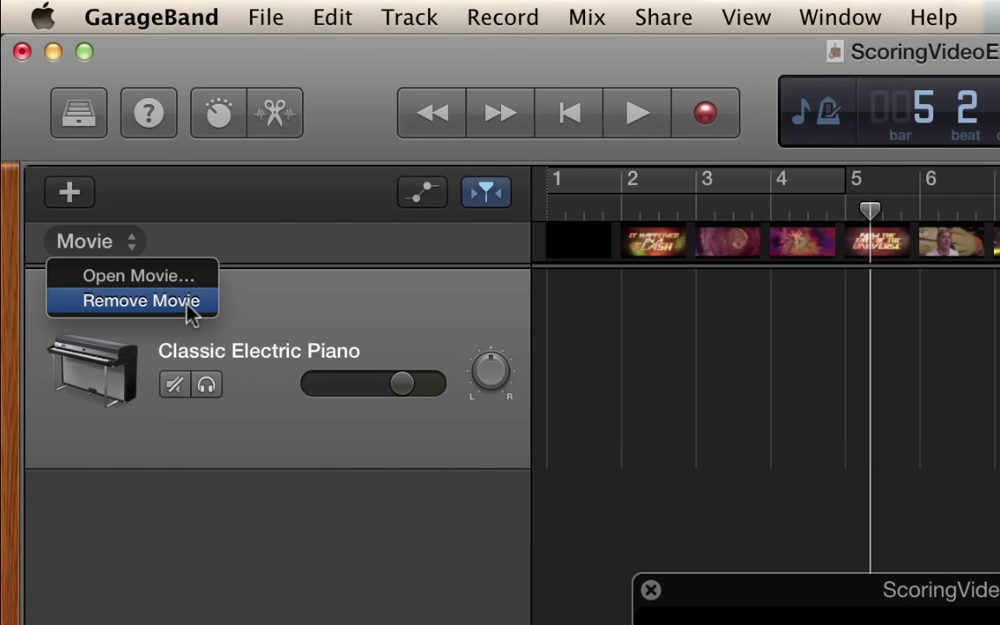
{"action": "left_click", "coordinate": [277, 309]}
{"action": "left_click", "coordinate": [265, 18]}
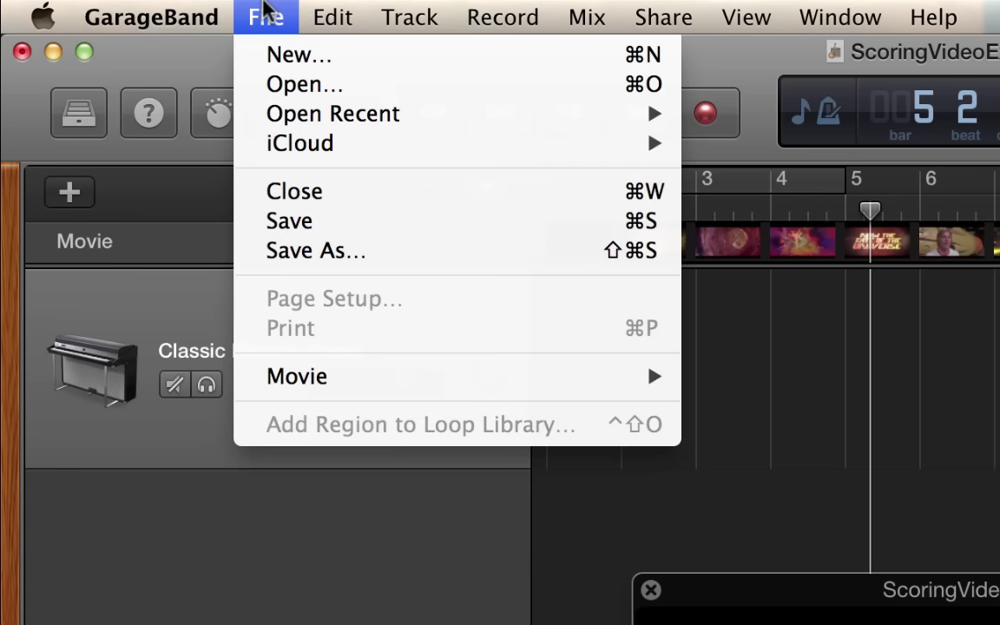
{"action": "mouse_move", "coordinate": [321, 386]}
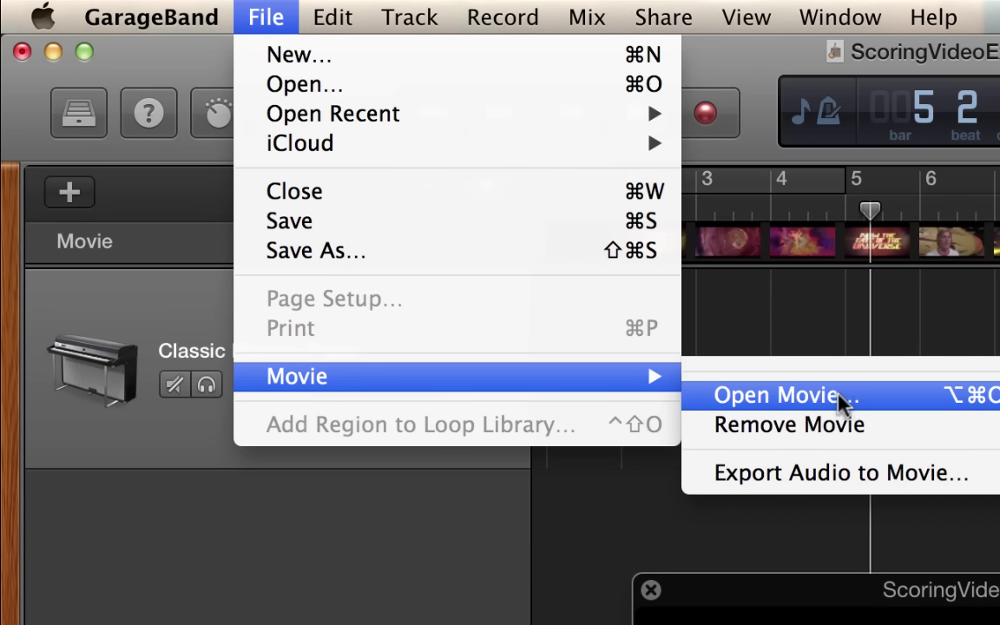
{"action": "left_click", "coordinate": [842, 402]}
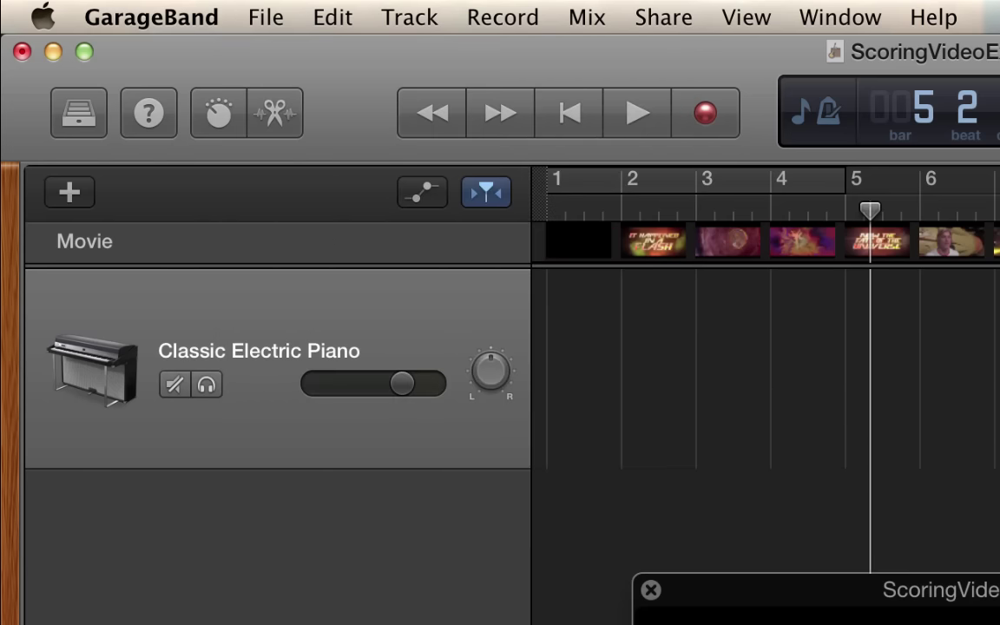
Remove the Flash Gordon movie and load steam-silent.mov from the Desktop as the new movie.
{"action": "left_click", "coordinate": [109, 245]}
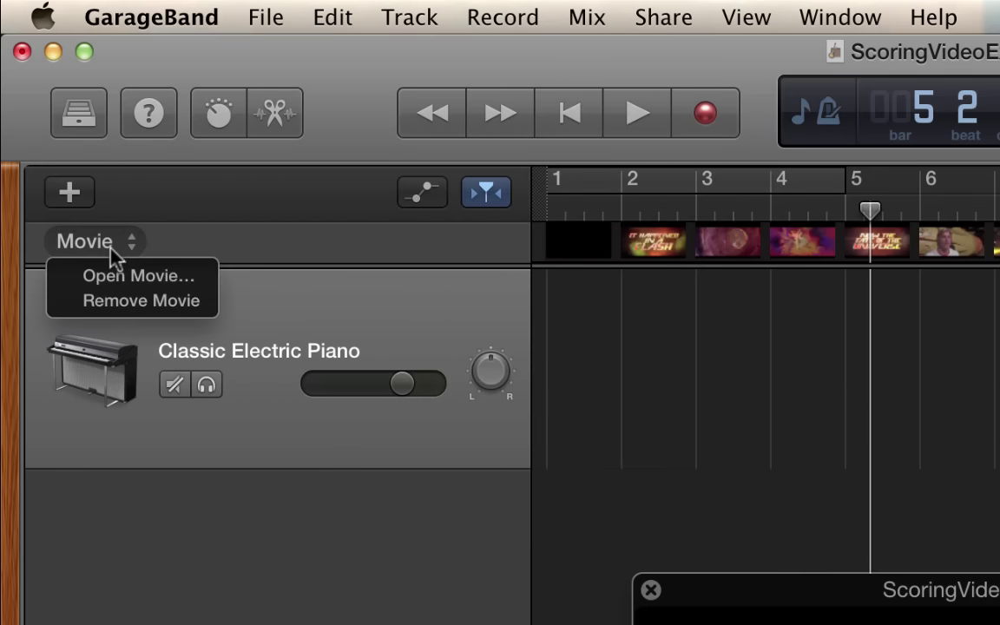
{"action": "left_click", "coordinate": [128, 301]}
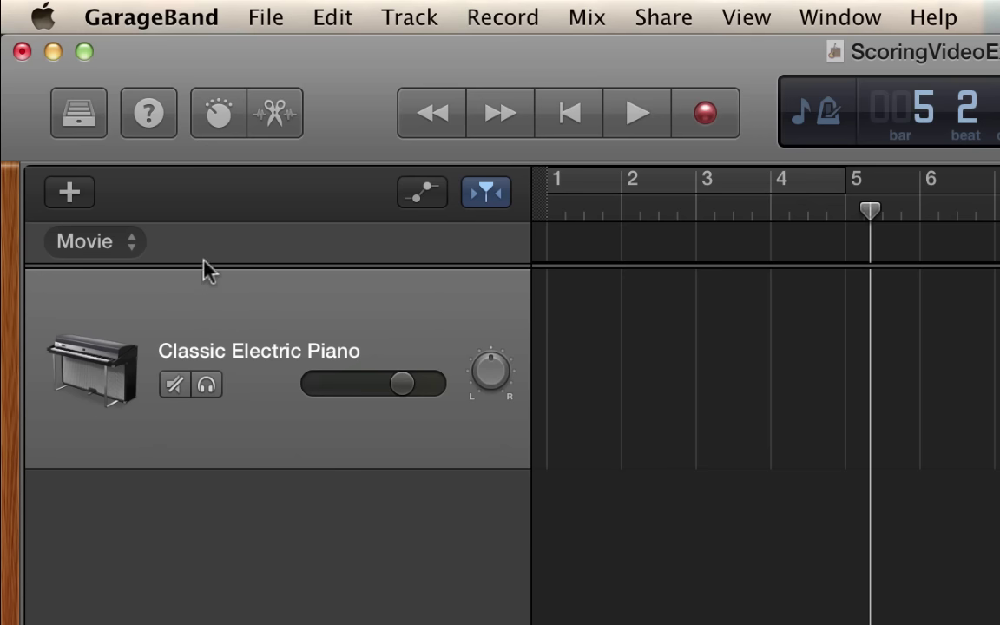
{"action": "left_click", "coordinate": [125, 245]}
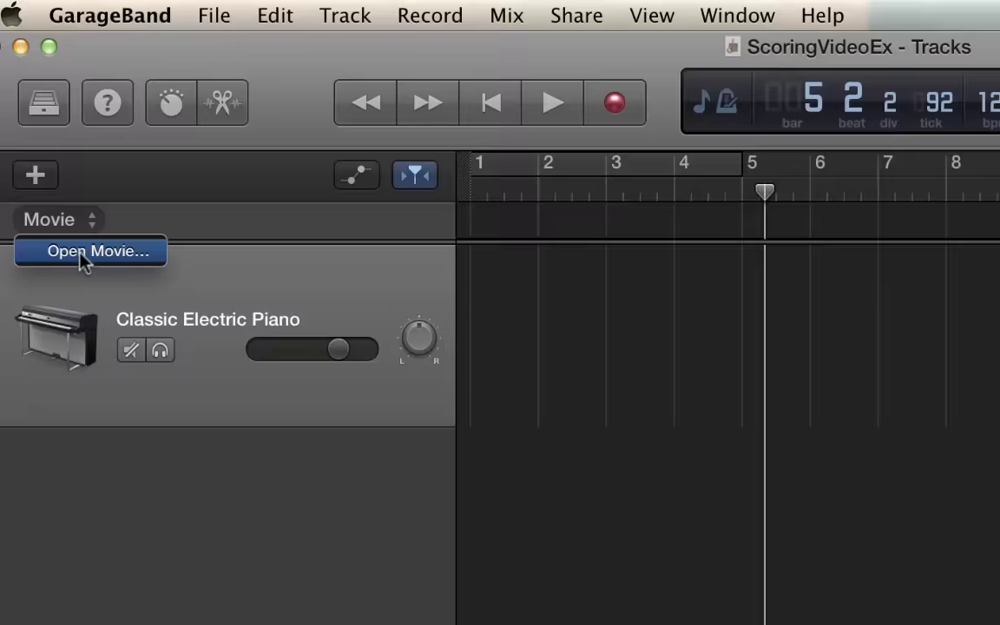
{"action": "left_click", "coordinate": [44, 220]}
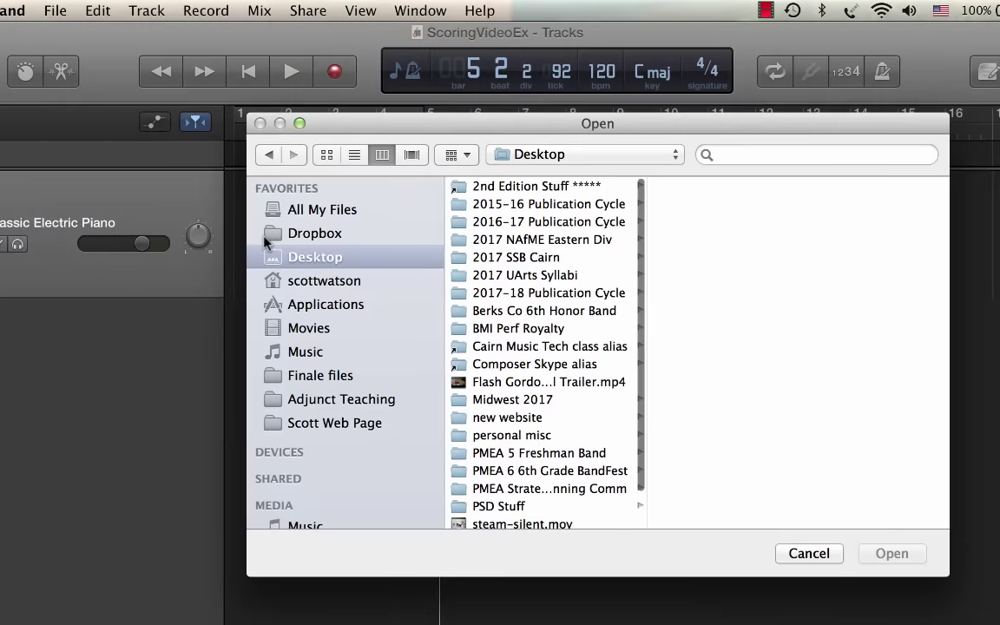
{"action": "left_click", "coordinate": [512, 525]}
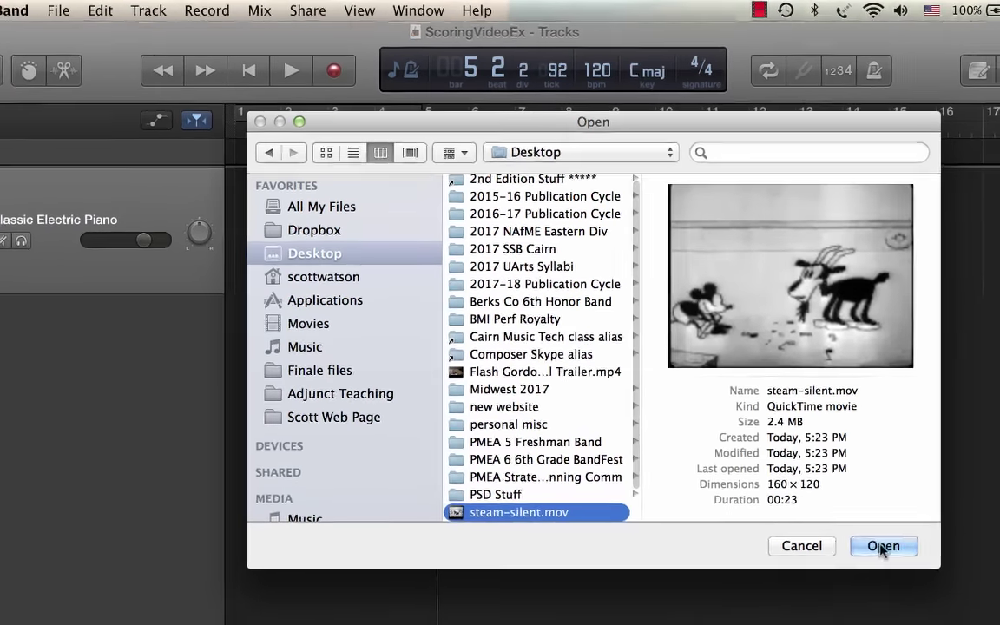
{"action": "left_click", "coordinate": [883, 547]}
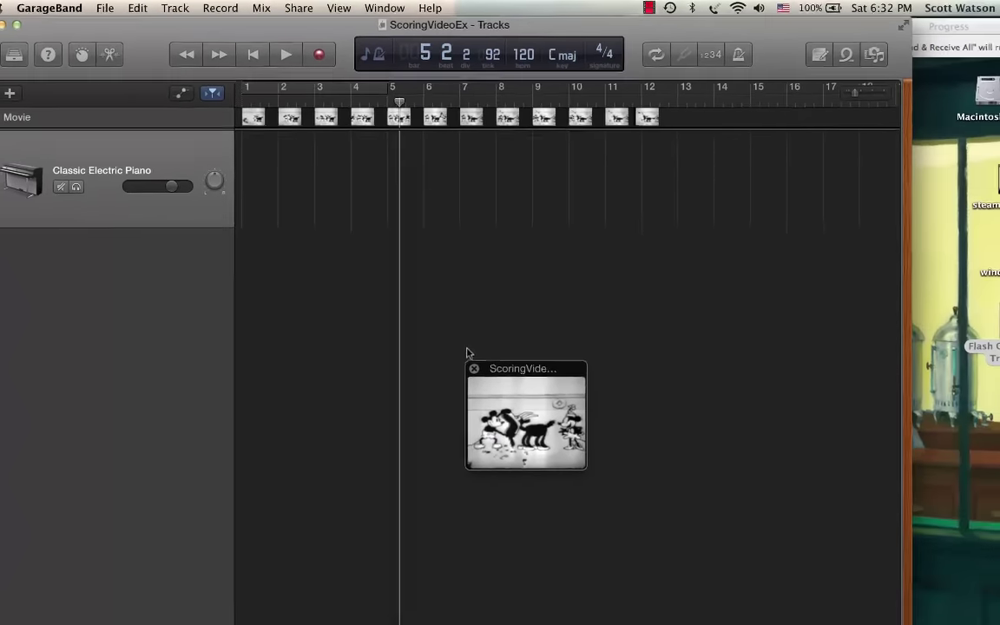
Move and enlarge the movie preview, then scrub the cartoon from bar 2 to bar 7.
{"action": "left_click_drag", "start_coordinate": [492, 351], "coordinate": [276, 248]}
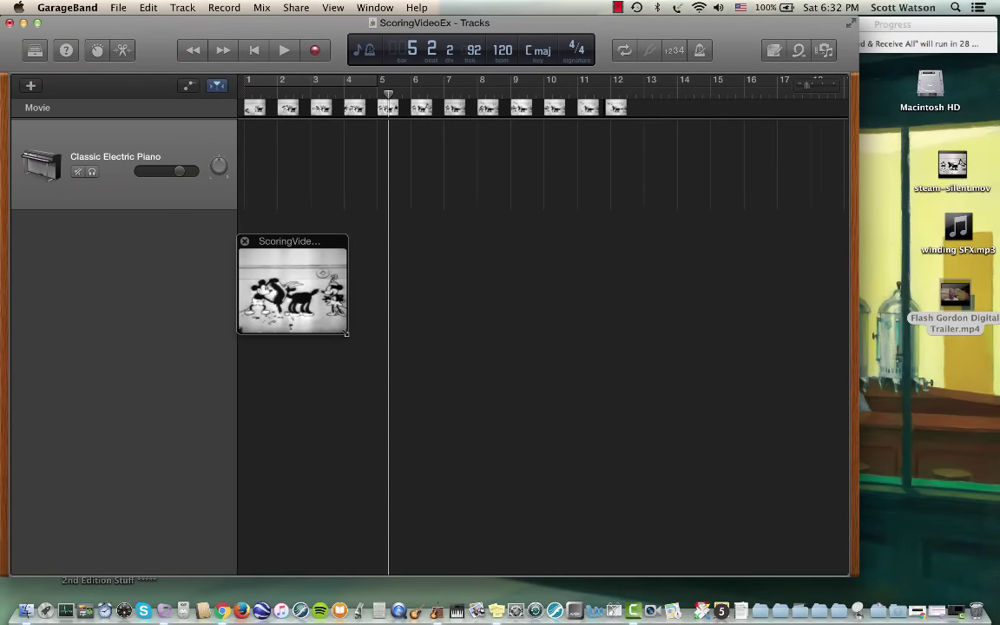
{"action": "left_click_drag", "start_coordinate": [346, 333], "coordinate": [615, 431]}
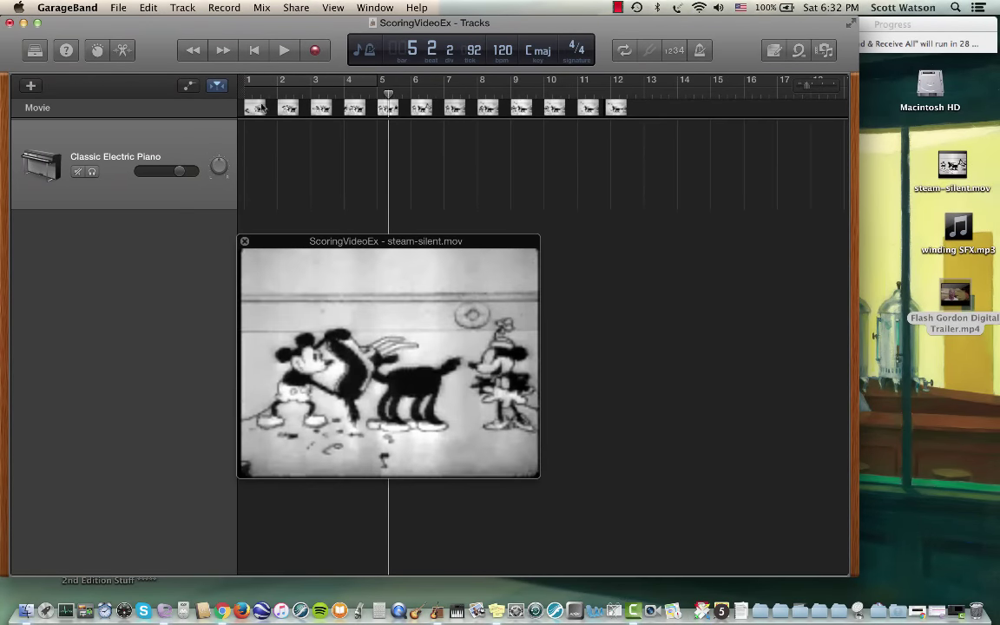
{"action": "left_click", "coordinate": [278, 91]}
{"action": "left_click_drag", "start_coordinate": [278, 90], "coordinate": [544, 92]}
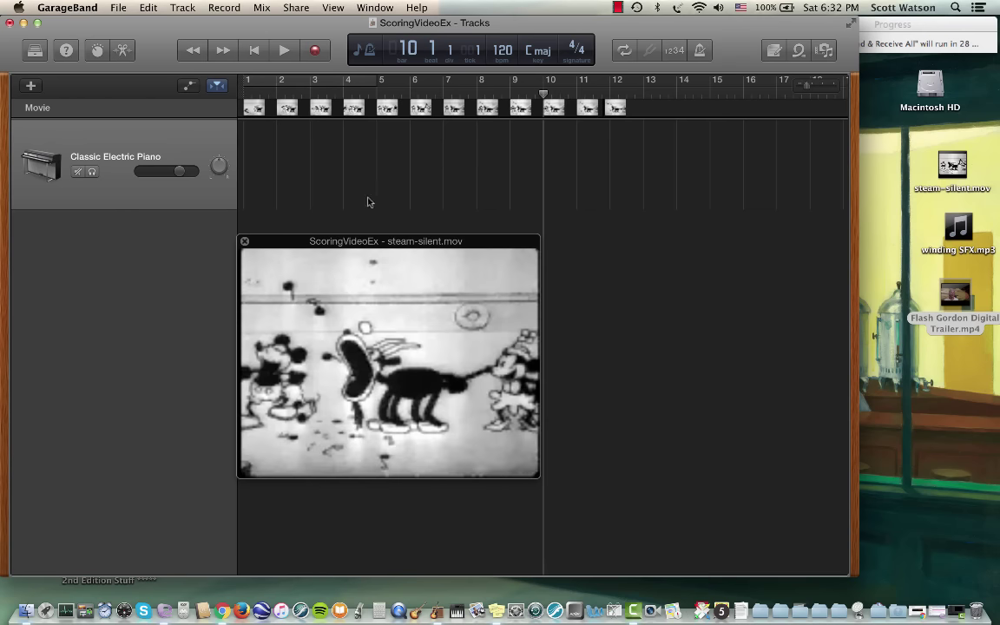
Raise and further enlarge the preview window, then close it and reopen it from the movie track.
{"action": "left_click_drag", "start_coordinate": [336, 245], "coordinate": [352, 205]}
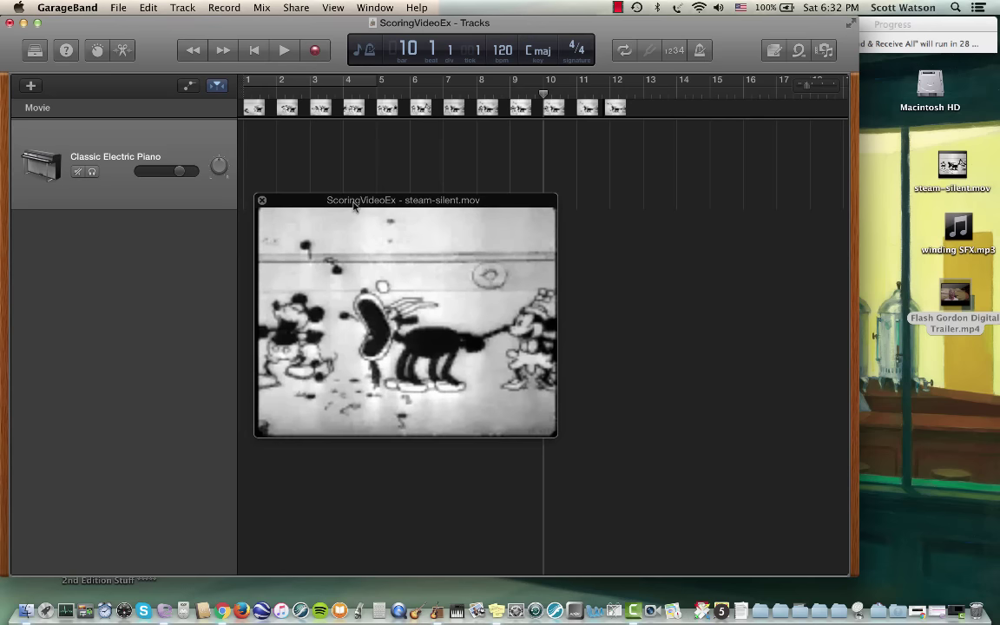
{"action": "mouse_move", "coordinate": [519, 415]}
{"action": "left_click_drag", "start_coordinate": [560, 438], "coordinate": [743, 543]}
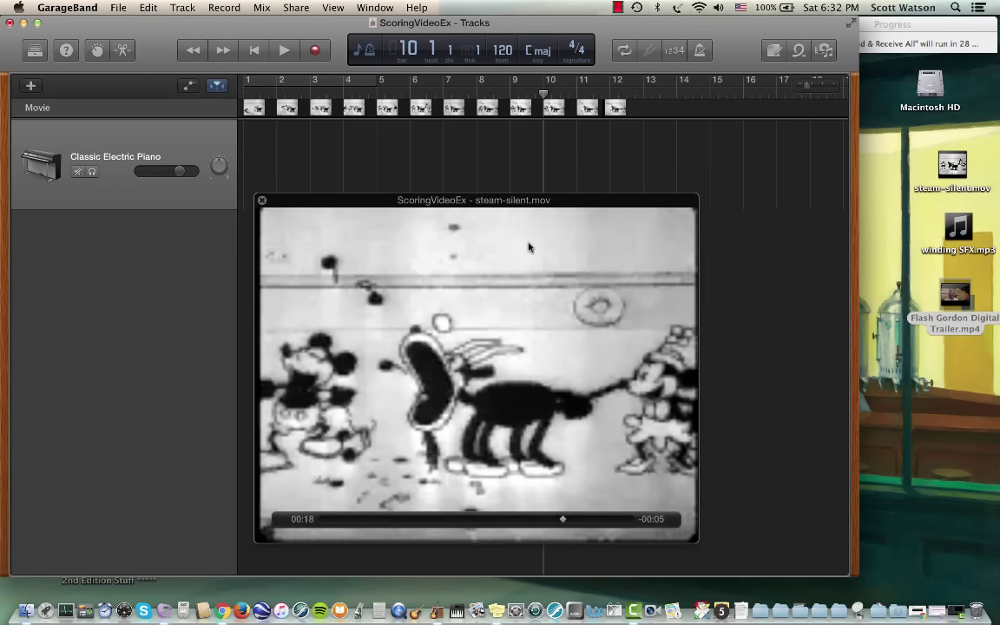
{"action": "left_click_drag", "start_coordinate": [499, 204], "coordinate": [507, 142]}
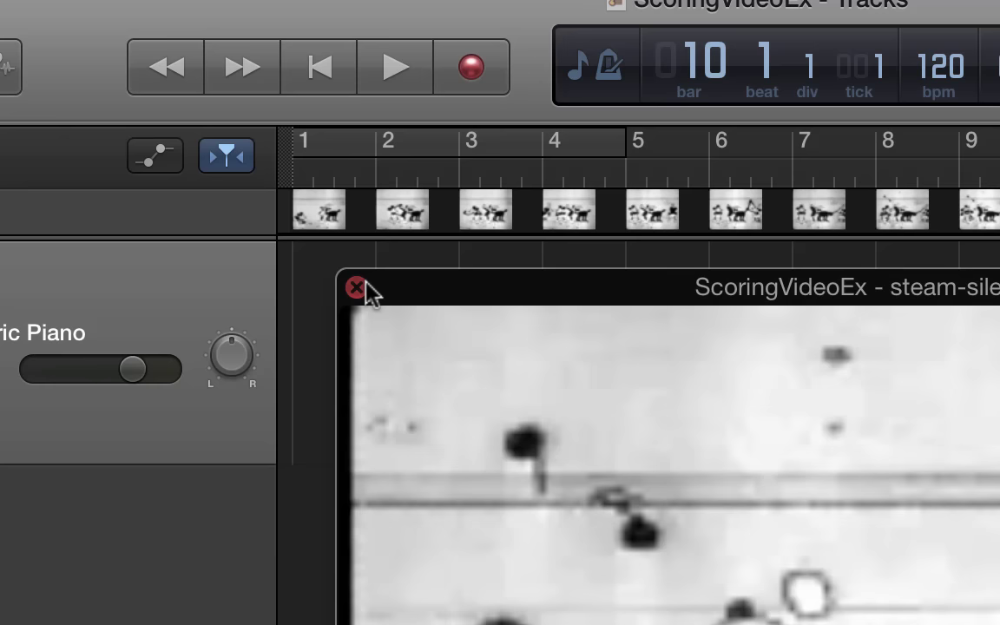
{"action": "left_click", "coordinate": [356, 288]}
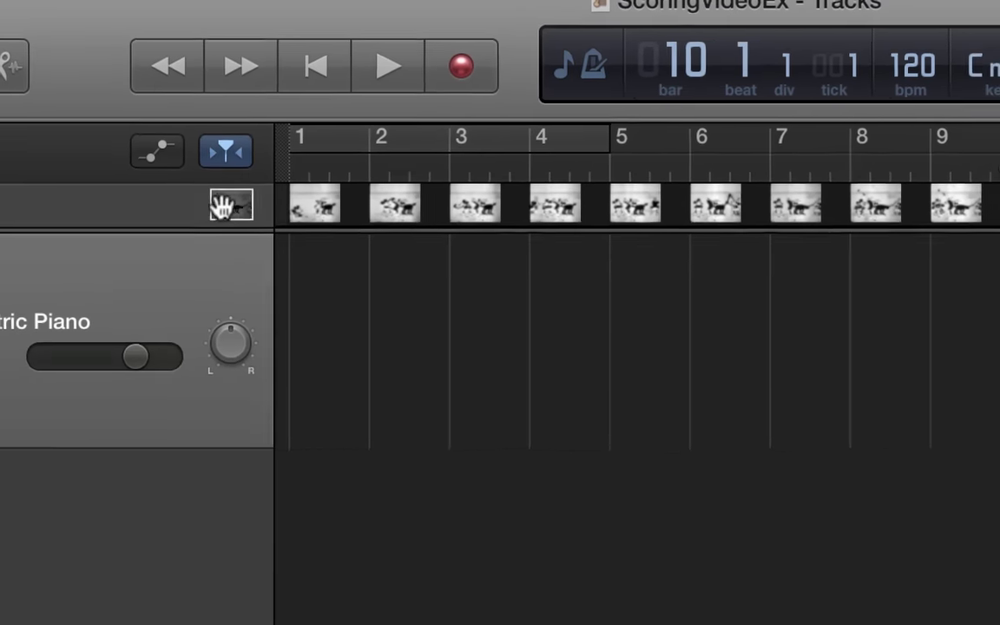
{"action": "left_click", "coordinate": [224, 206]}
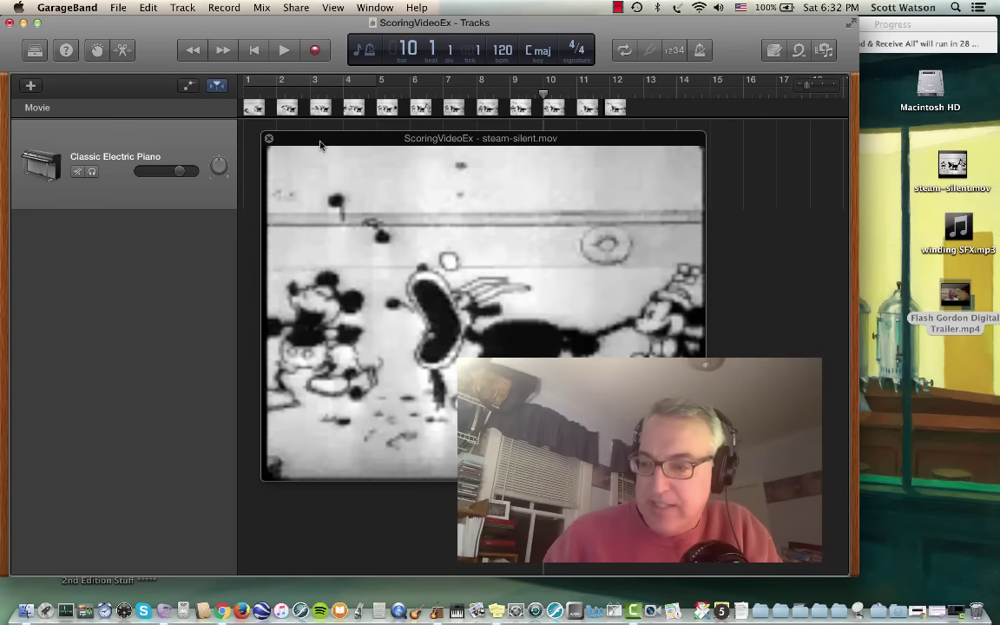
Reopen the movie window, park it at the left, and show the Loop Browser filtered to Favorites.
{"action": "left_click", "coordinate": [268, 138]}
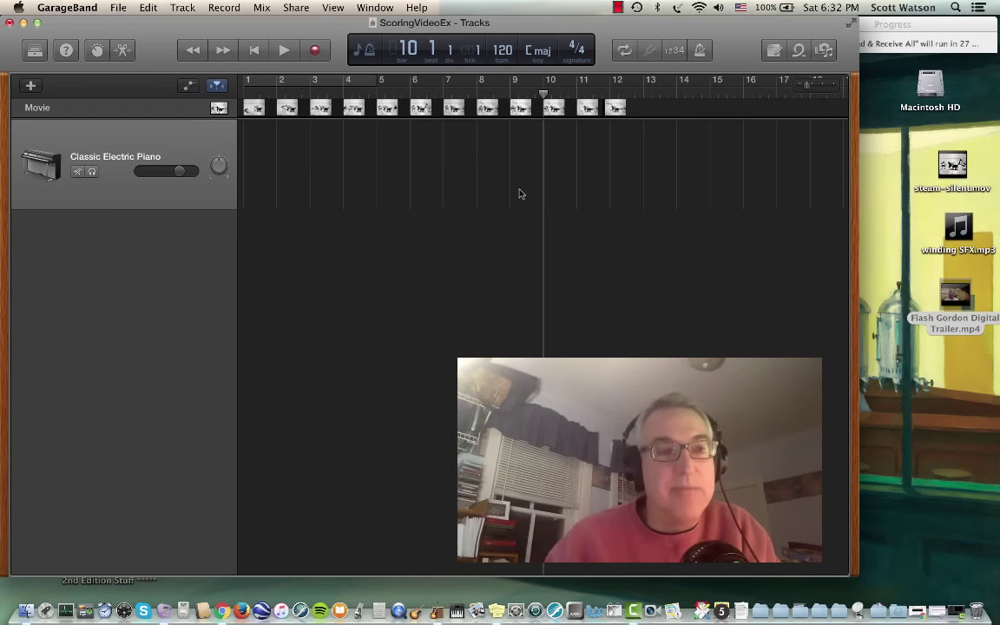
{"action": "left_click", "coordinate": [218, 107]}
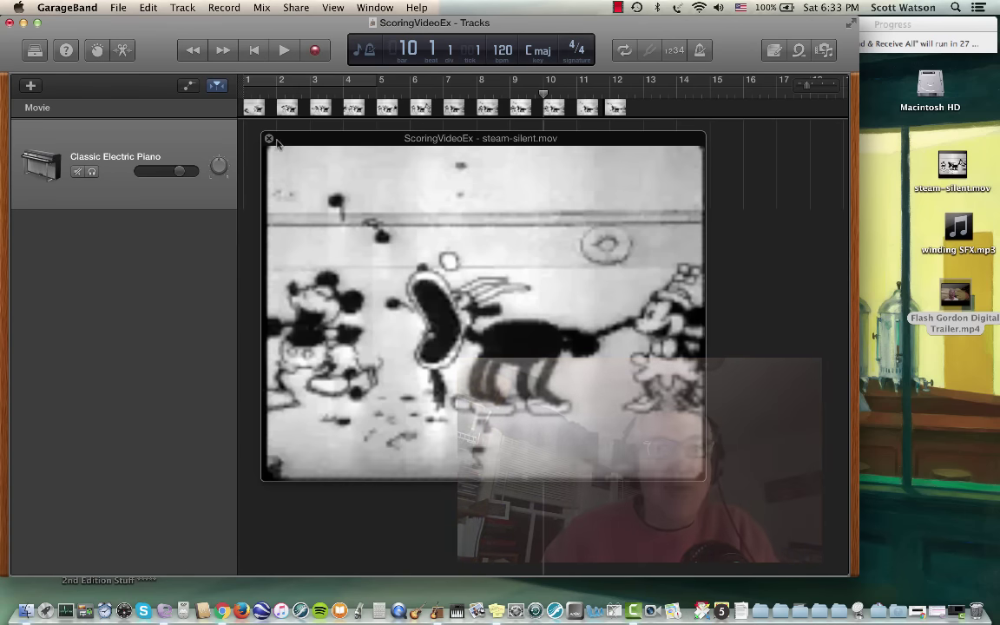
{"action": "left_click_drag", "start_coordinate": [305, 139], "coordinate": [126, 221]}
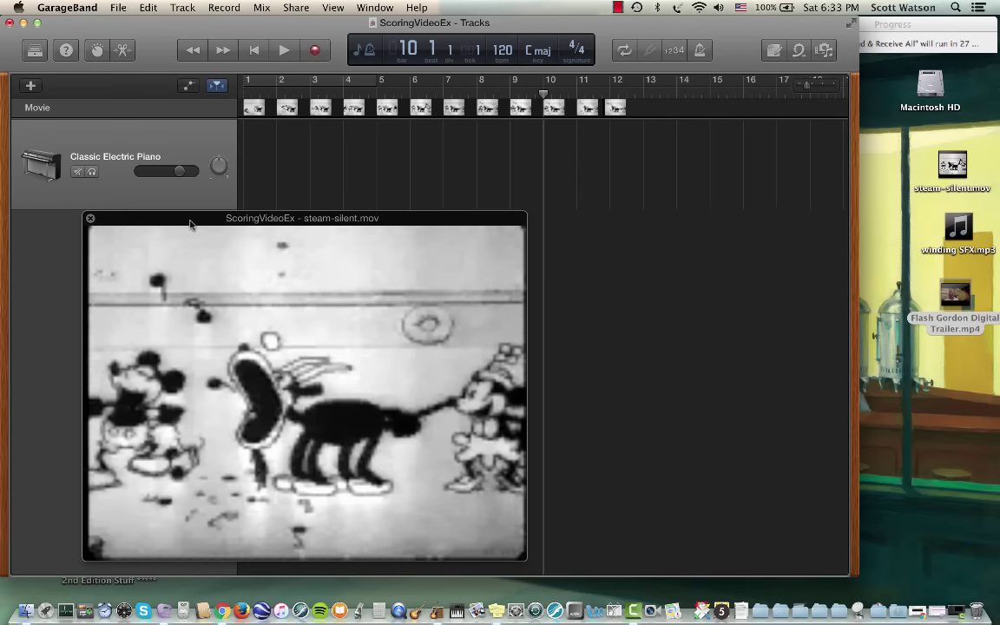
{"action": "left_click_drag", "start_coordinate": [191, 223], "coordinate": [120, 222]}
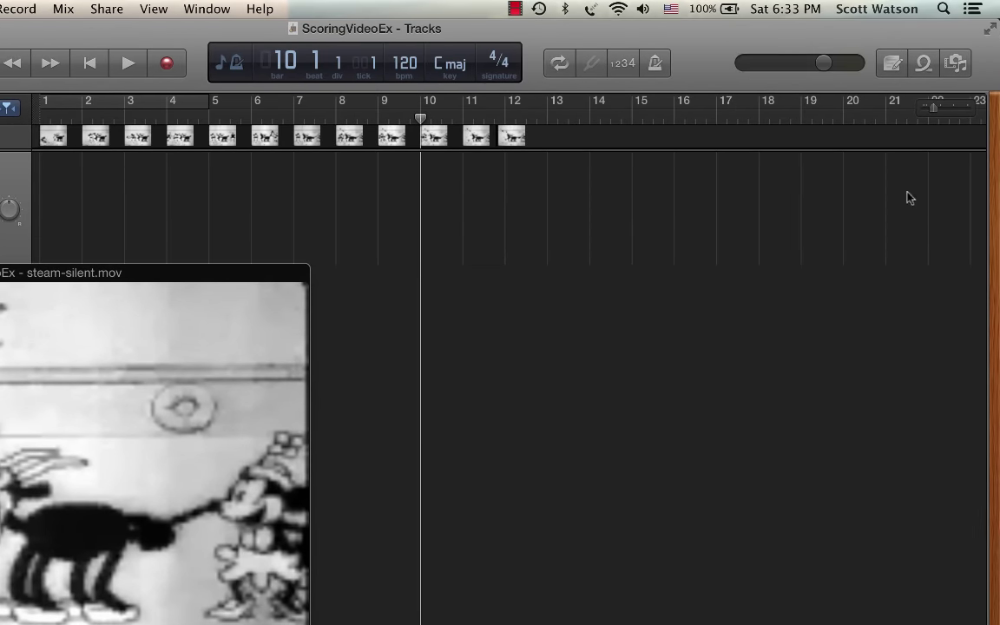
{"action": "left_click", "coordinate": [924, 63]}
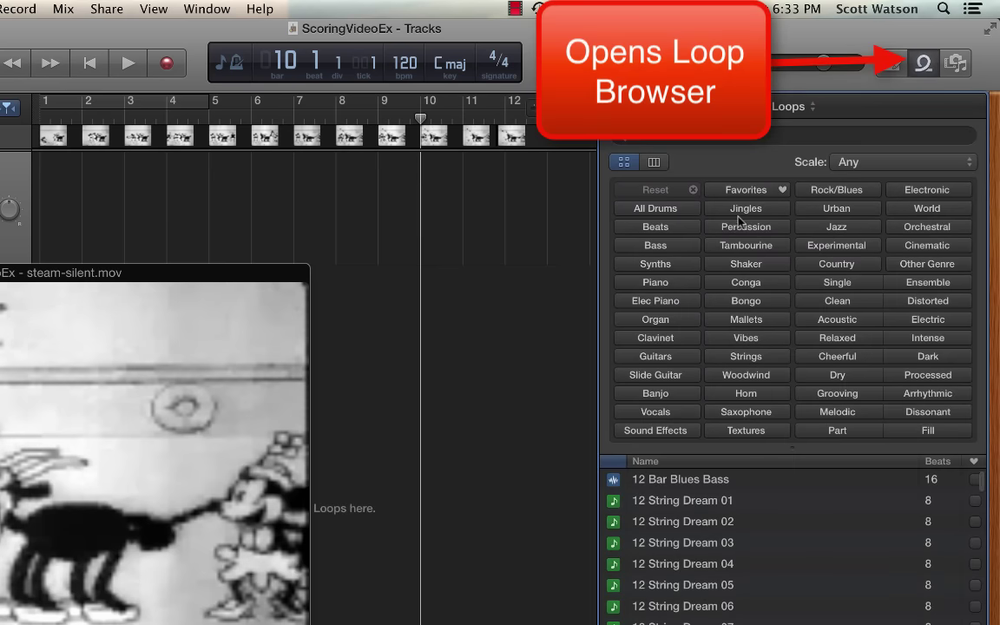
{"action": "left_click", "coordinate": [744, 189]}
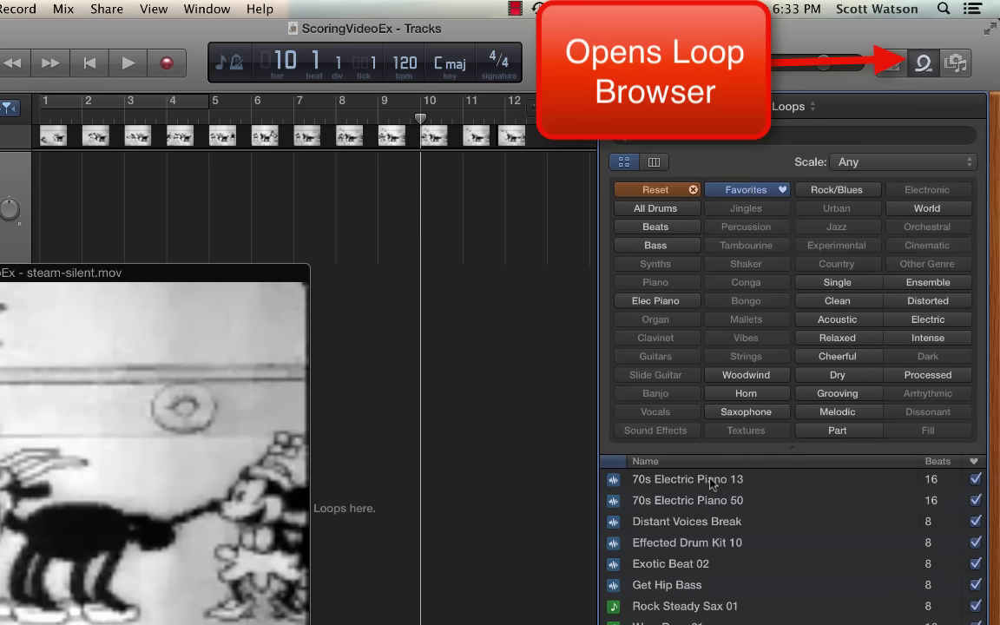
Add the Distant Voices Break loop, delete the Classic Electric Piano track, and move the region to bar 1.
{"action": "left_click_drag", "start_coordinate": [687, 521], "coordinate": [456, 308]}
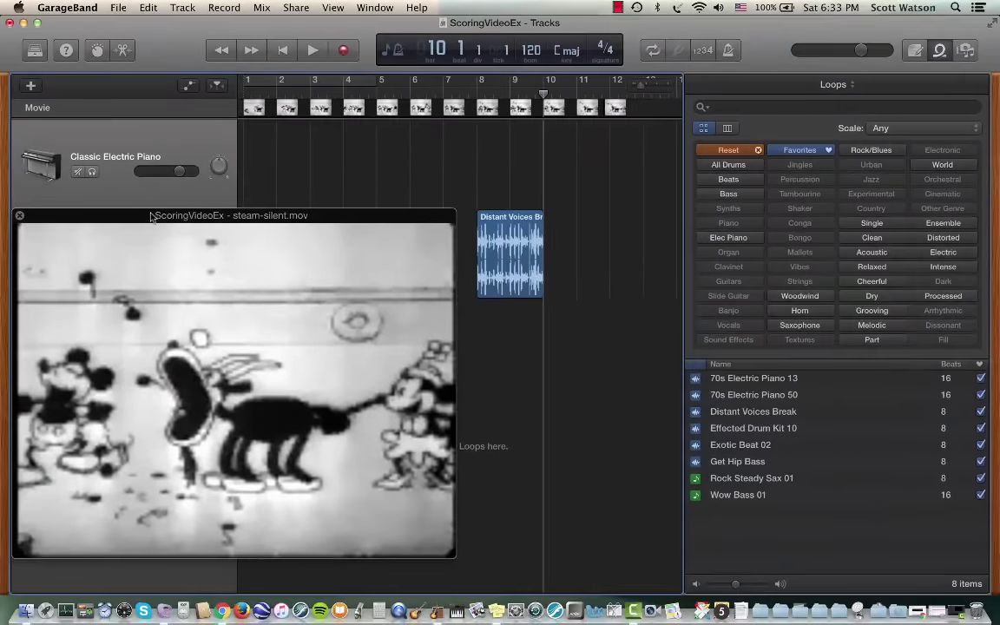
{"action": "left_click_drag", "start_coordinate": [109, 231], "coordinate": [175, 311]}
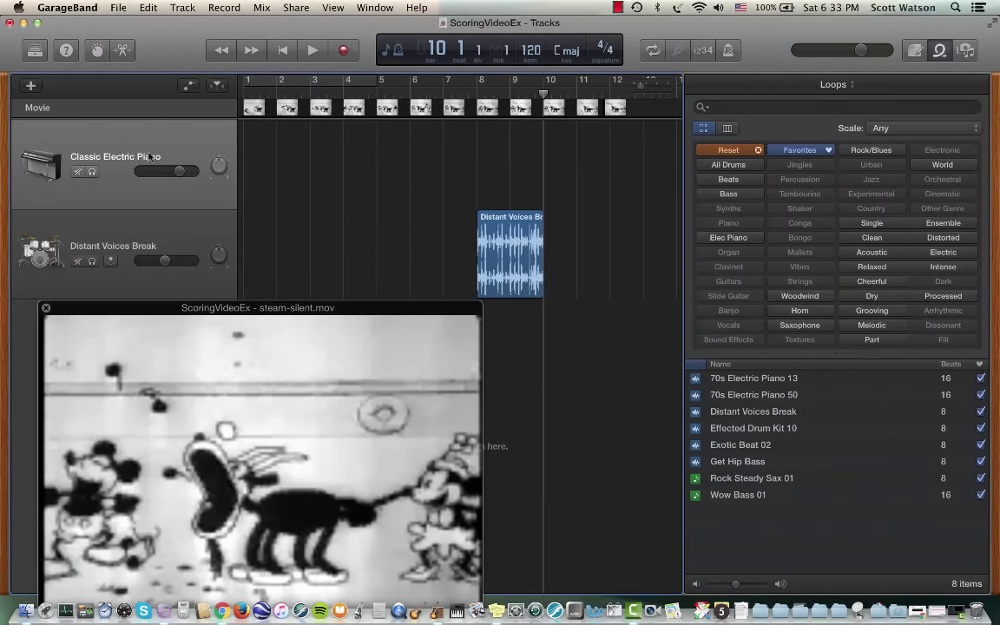
{"action": "left_click", "coordinate": [182, 9]}
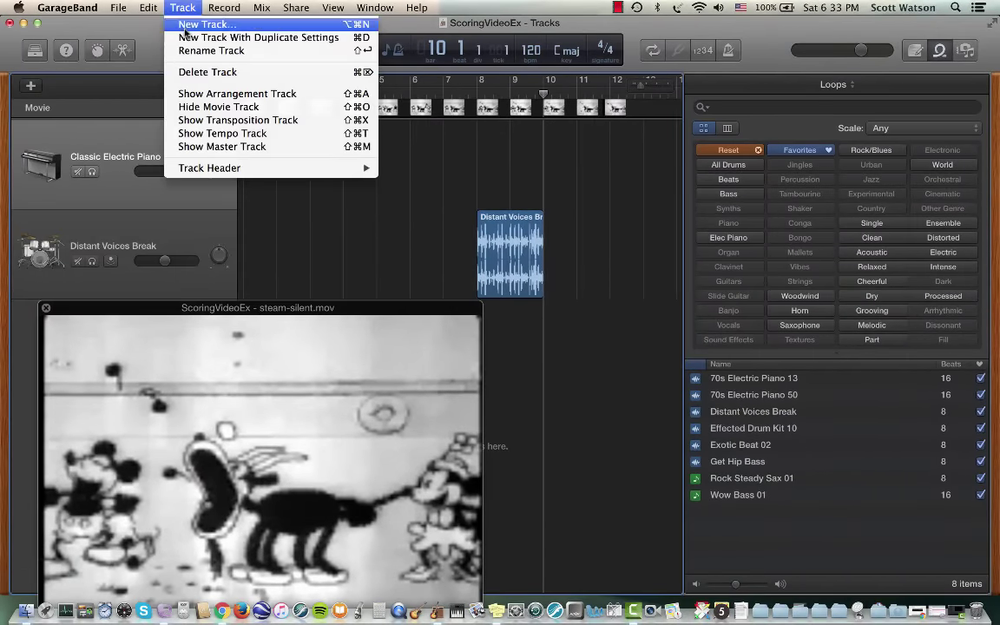
{"action": "left_click", "coordinate": [201, 72]}
{"action": "left_click_drag", "start_coordinate": [508, 128], "coordinate": [619, 143]}
Play from bar 1 and lower the Distant Voices Break volume to -11.2 dB.
{"action": "key", "text": "Return"}
{"action": "key", "text": "space"}
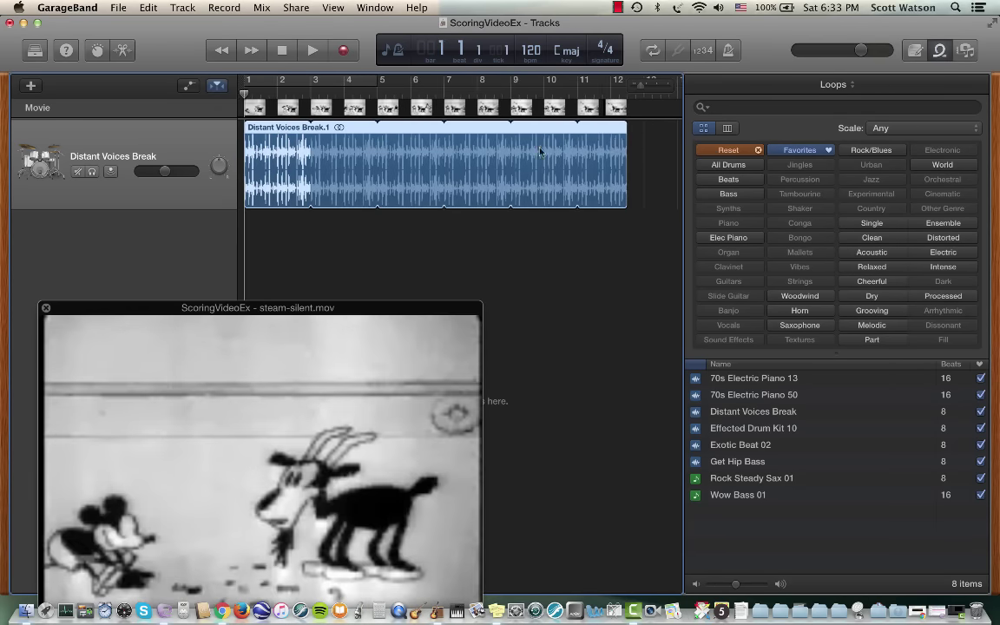
{"action": "left_click_drag", "start_coordinate": [331, 309], "coordinate": [459, 229]}
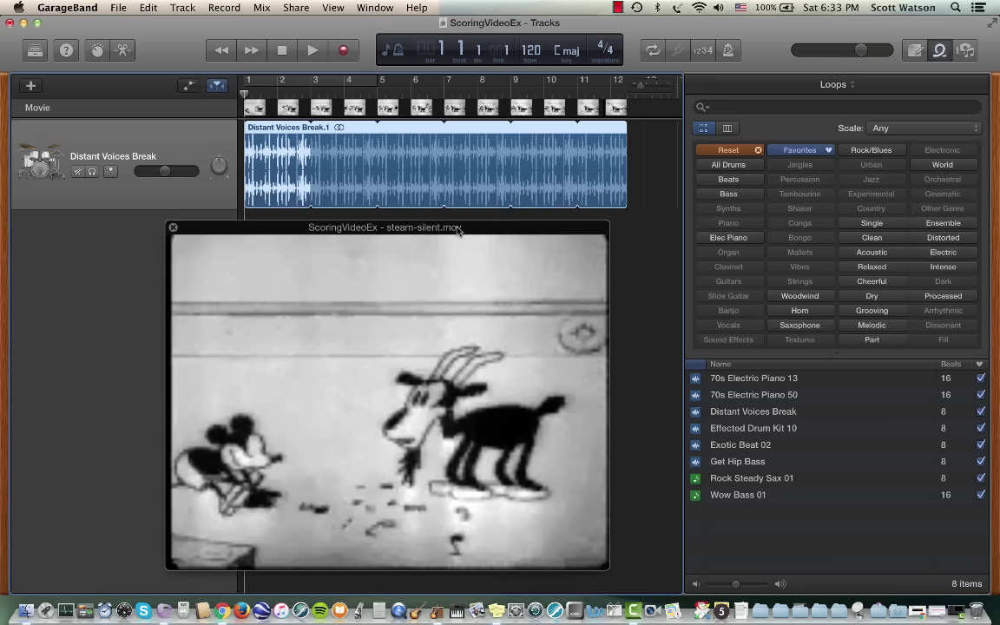
{"action": "key", "text": "space"}
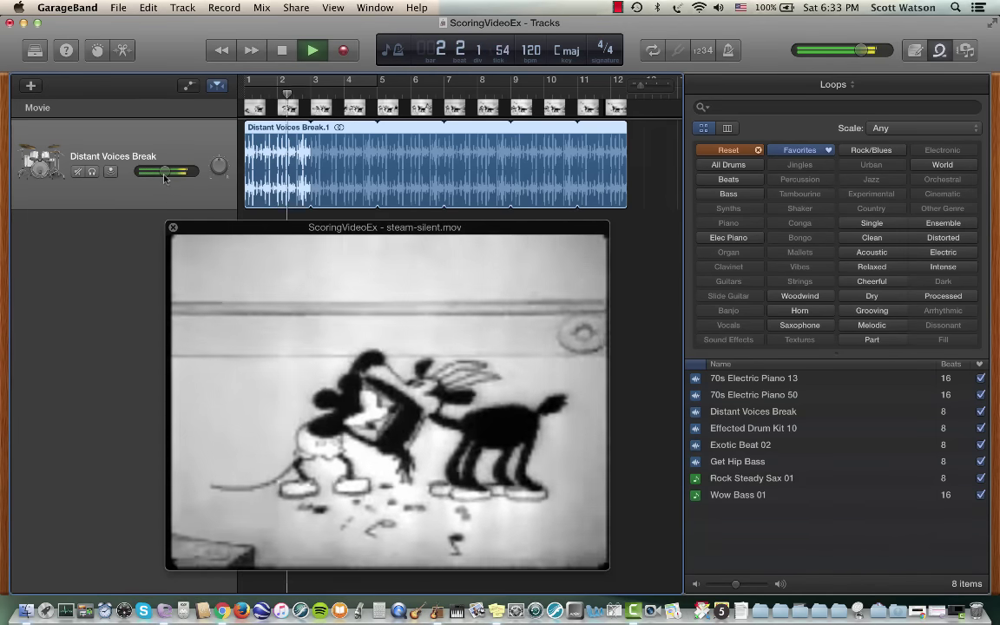
{"action": "left_click_drag", "start_coordinate": [165, 172], "coordinate": [156, 172]}
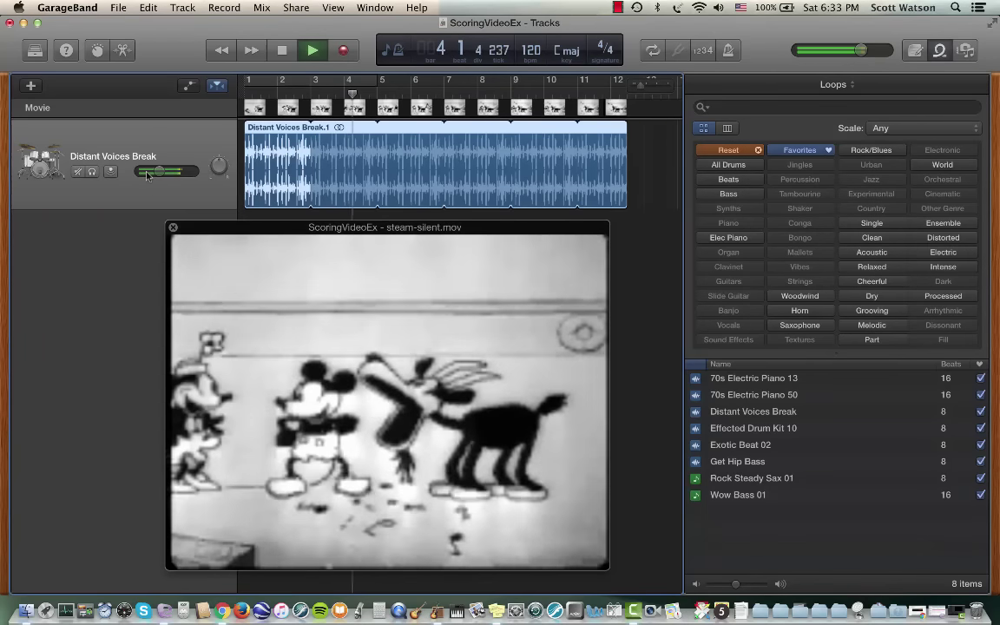
{"action": "key", "text": "space"}
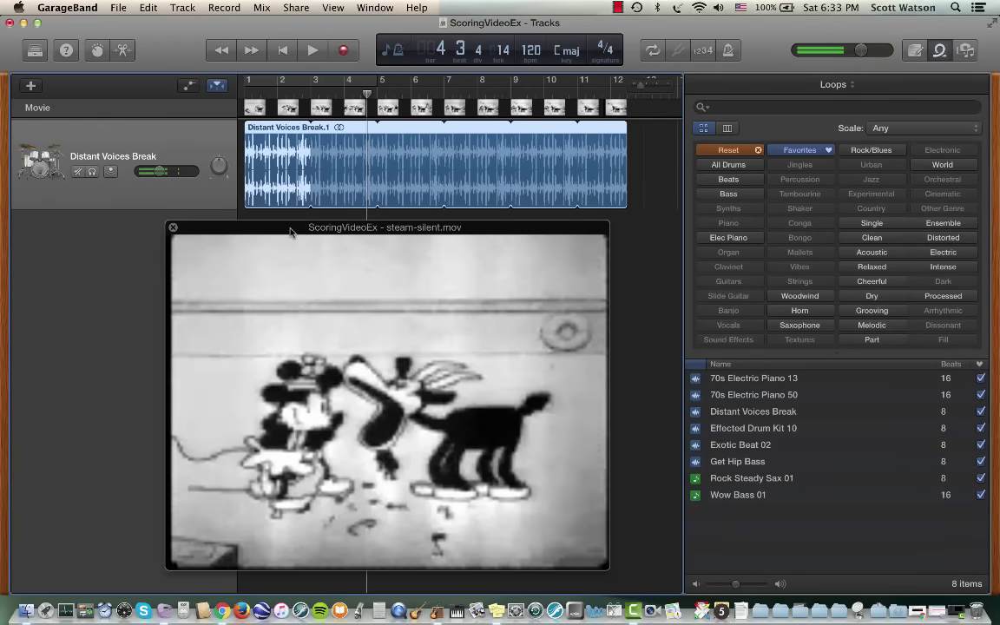
Add 70s Electric Piano 13 as a new track at bar 1 and set its volume to -4.6 dB.
{"action": "left_click_drag", "start_coordinate": [291, 230], "coordinate": [155, 348]}
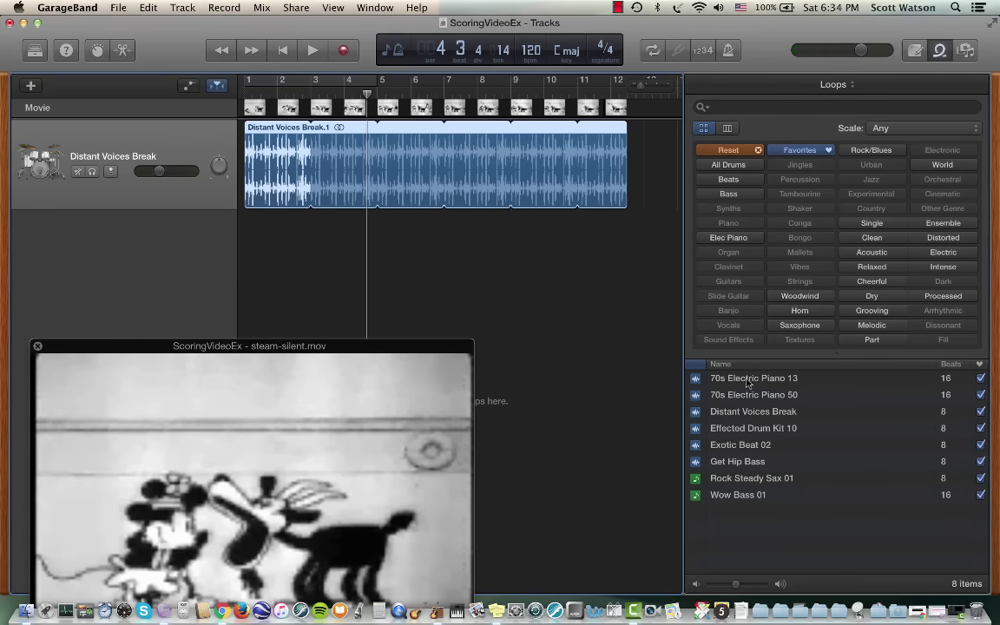
{"action": "left_click_drag", "start_coordinate": [746, 382], "coordinate": [252, 273]}
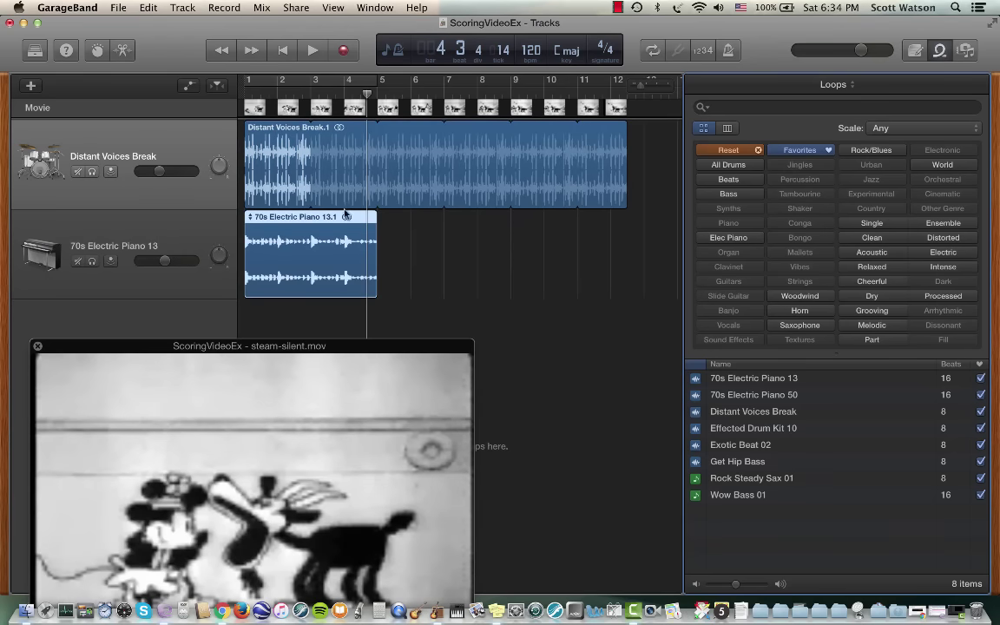
{"action": "key", "text": "Return"}
{"action": "key", "text": "space"}
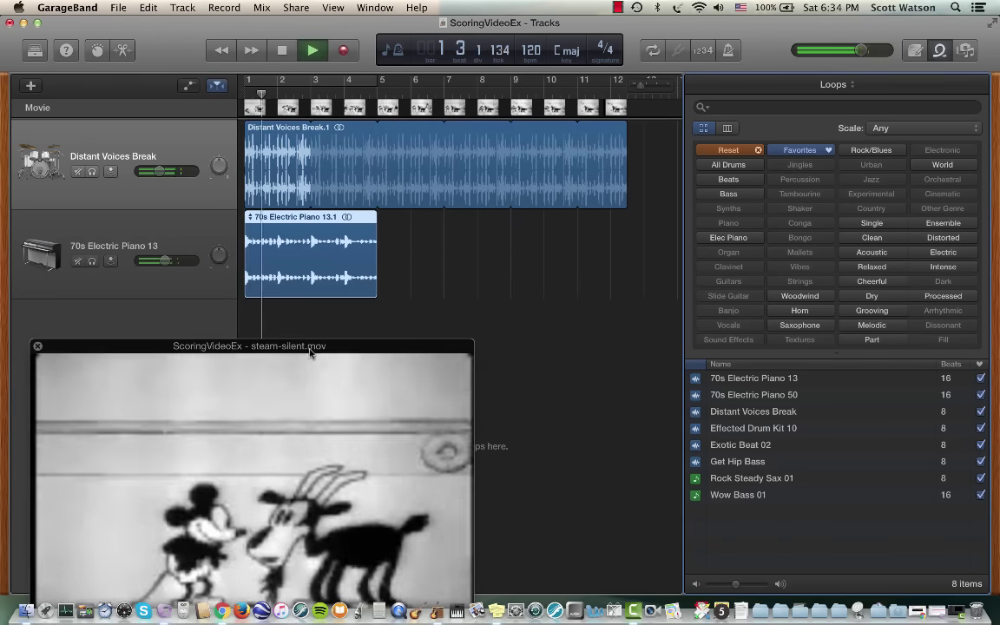
{"action": "left_click_drag", "start_coordinate": [314, 347], "coordinate": [314, 316]}
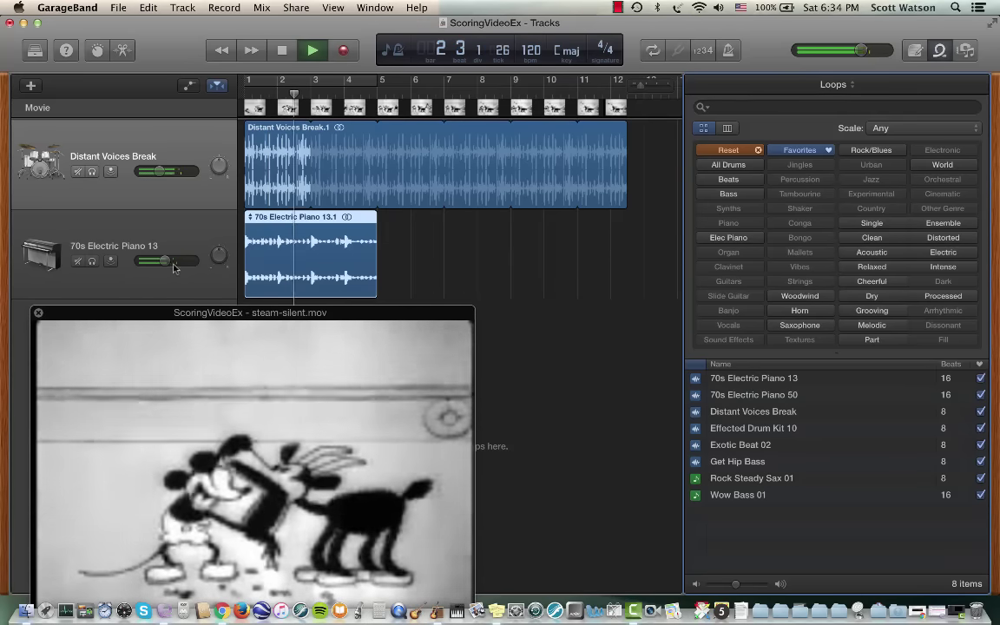
{"action": "left_click_drag", "start_coordinate": [164, 260], "coordinate": [170, 261]}
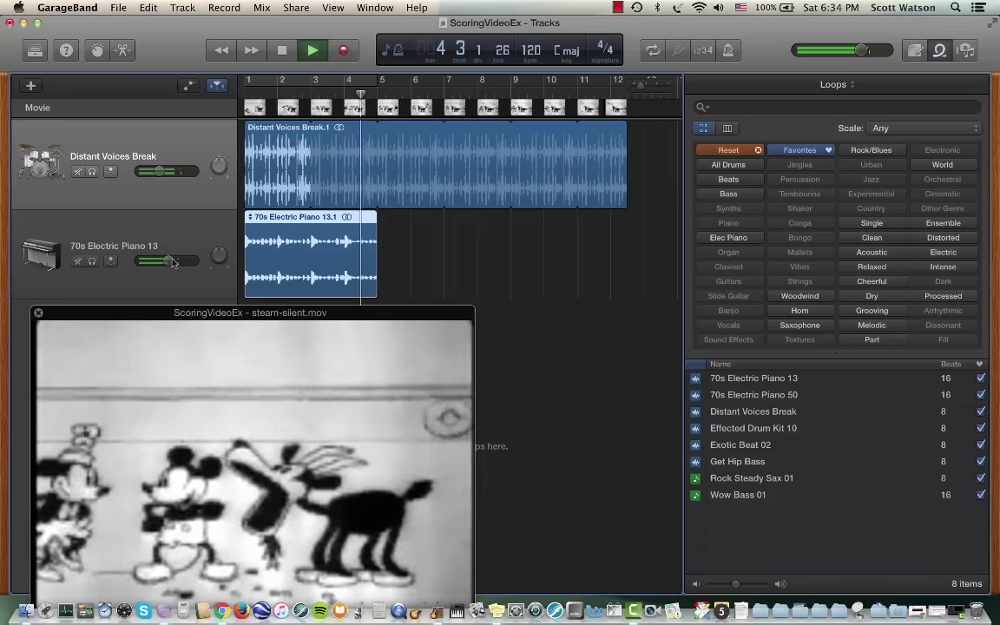
{"action": "key", "text": "space"}
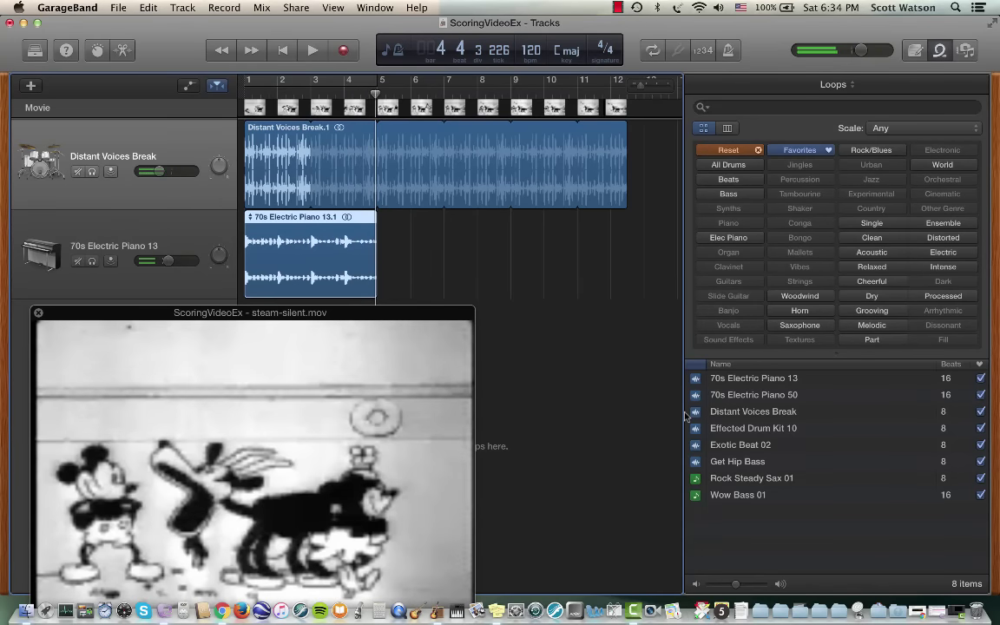
Place 70s Electric Piano 50 at bar 5, loop it out to bar 12, and preview it.
{"action": "left_click_drag", "start_coordinate": [726, 397], "coordinate": [387, 256]}
{"action": "left_click_drag", "start_coordinate": [509, 218], "coordinate": [630, 222]}
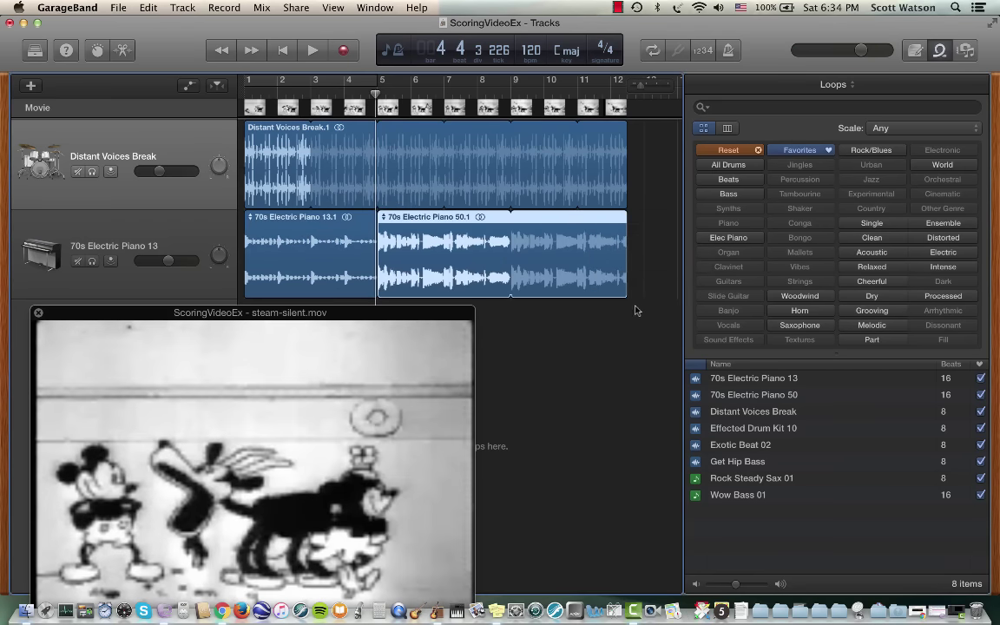
{"action": "key", "text": "space"}
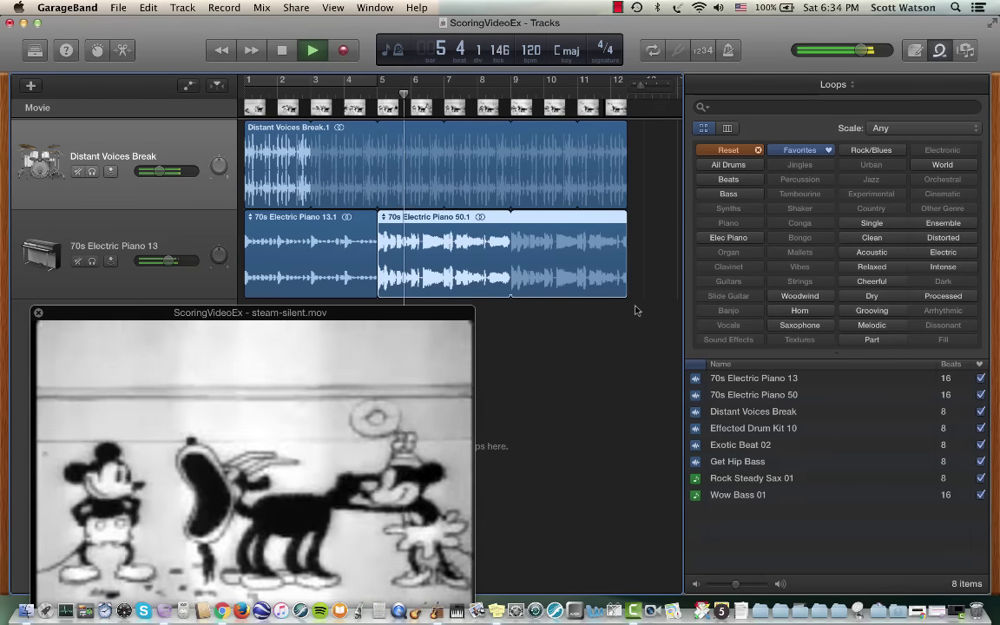
{"action": "key", "text": "space"}
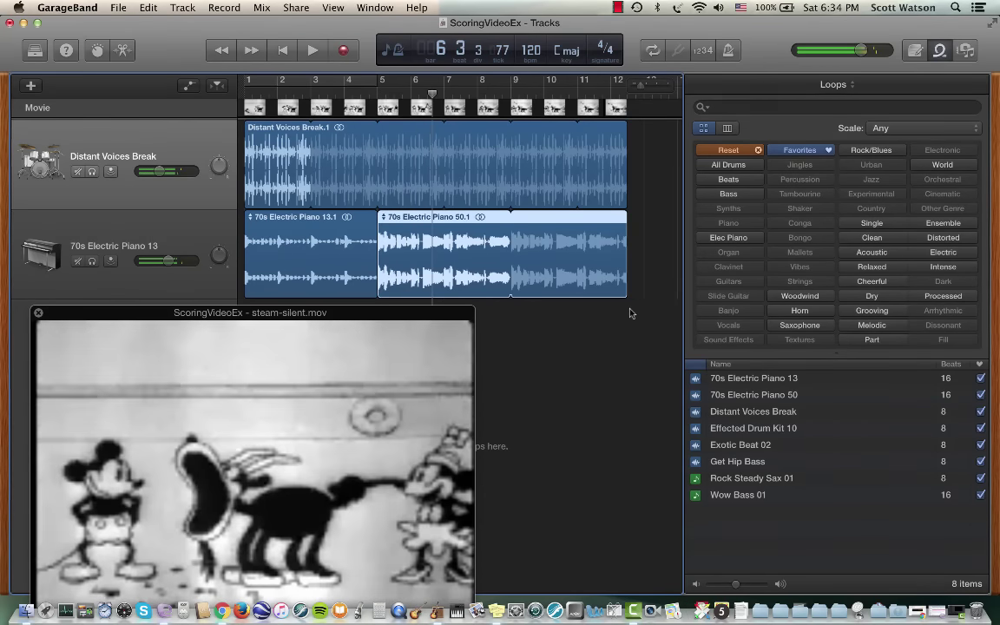
{"action": "left_click_drag", "start_coordinate": [422, 314], "coordinate": [427, 410]}
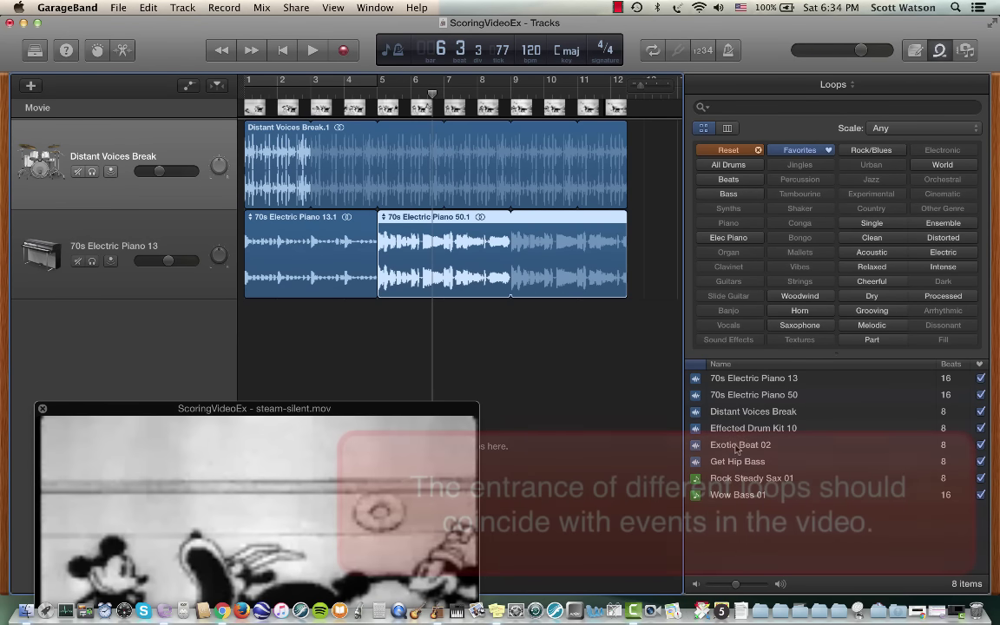
Place Get Hip Bass on a new track at bar 5 and loop it out to bar 12.
{"action": "left_click_drag", "start_coordinate": [737, 461], "coordinate": [383, 344]}
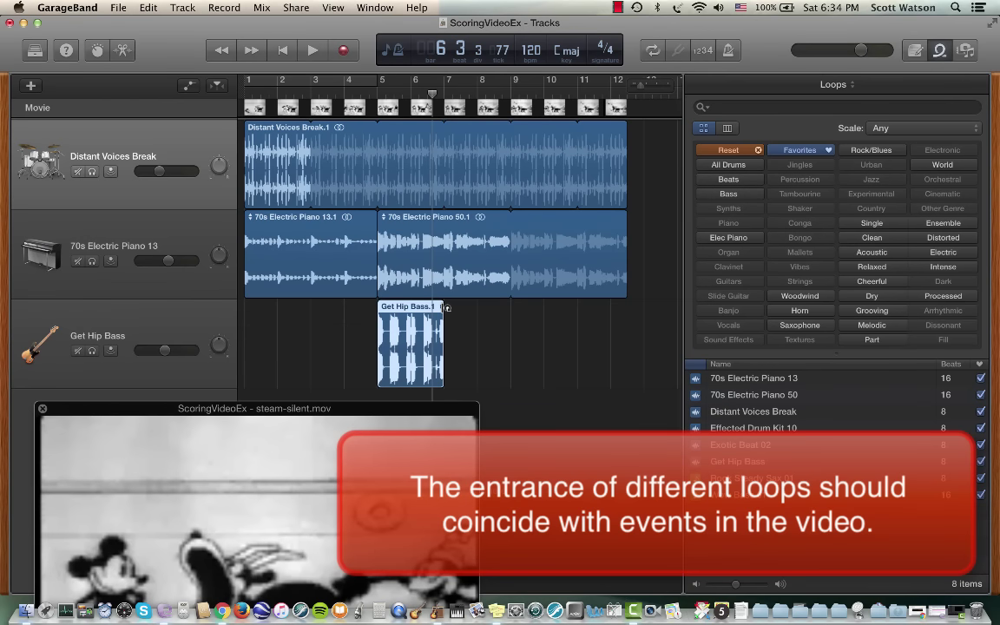
{"action": "left_click_drag", "start_coordinate": [446, 307], "coordinate": [626, 309]}
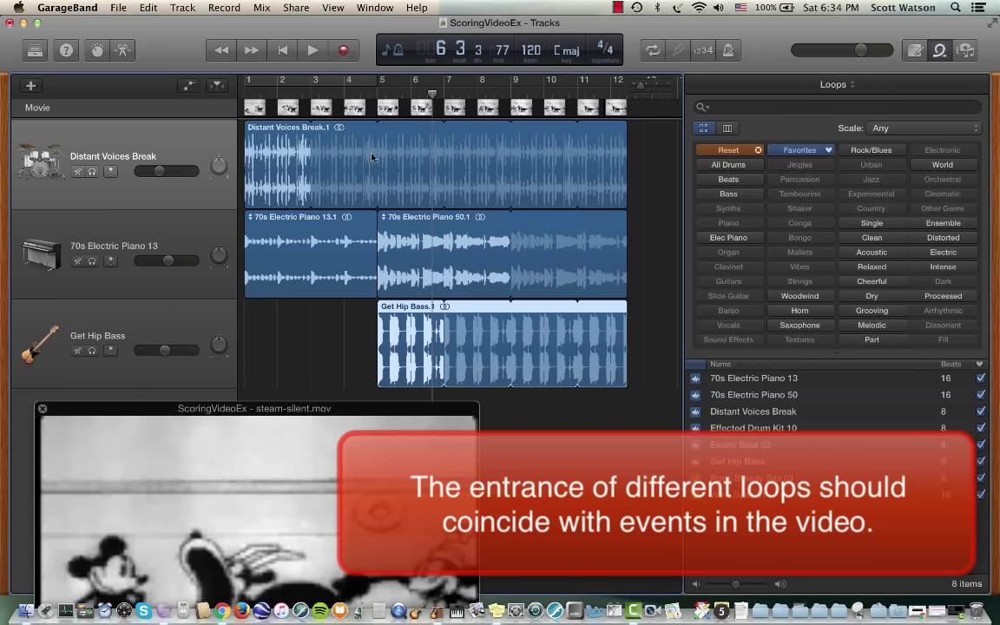
{"action": "left_click", "coordinate": [362, 92]}
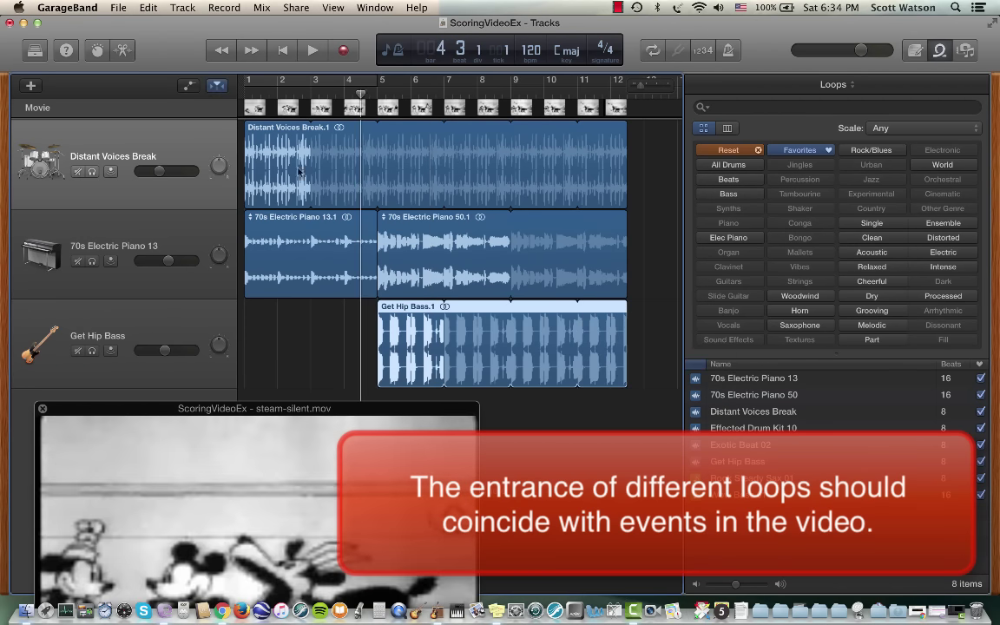
Shrink and reposition the movie preview, then play from the start to hear the bass entrance.
{"action": "left_click_drag", "start_coordinate": [244, 408], "coordinate": [248, 231]}
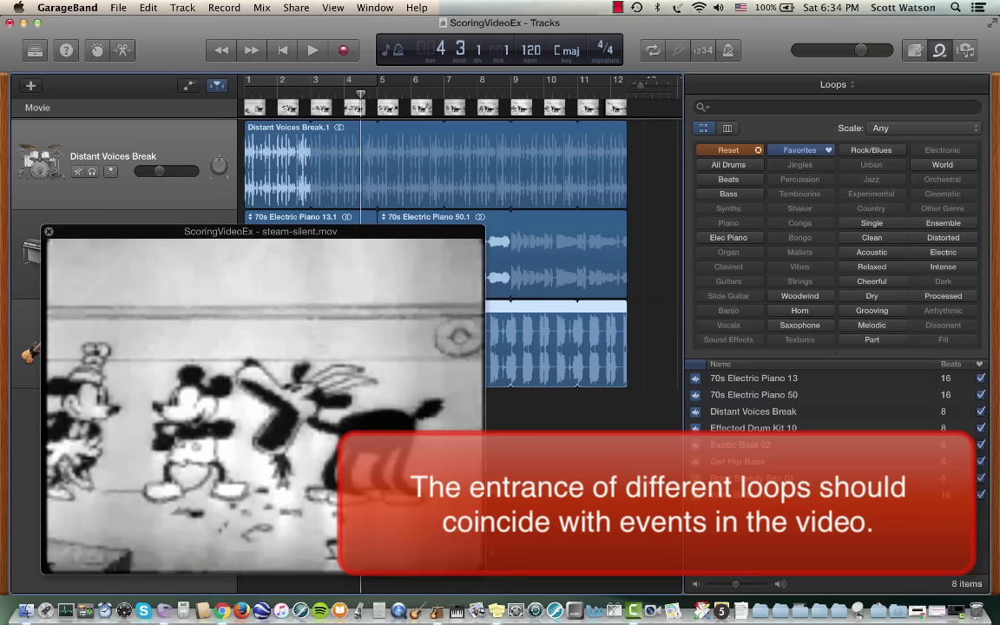
{"action": "left_click_drag", "start_coordinate": [485, 575], "coordinate": [331, 493]}
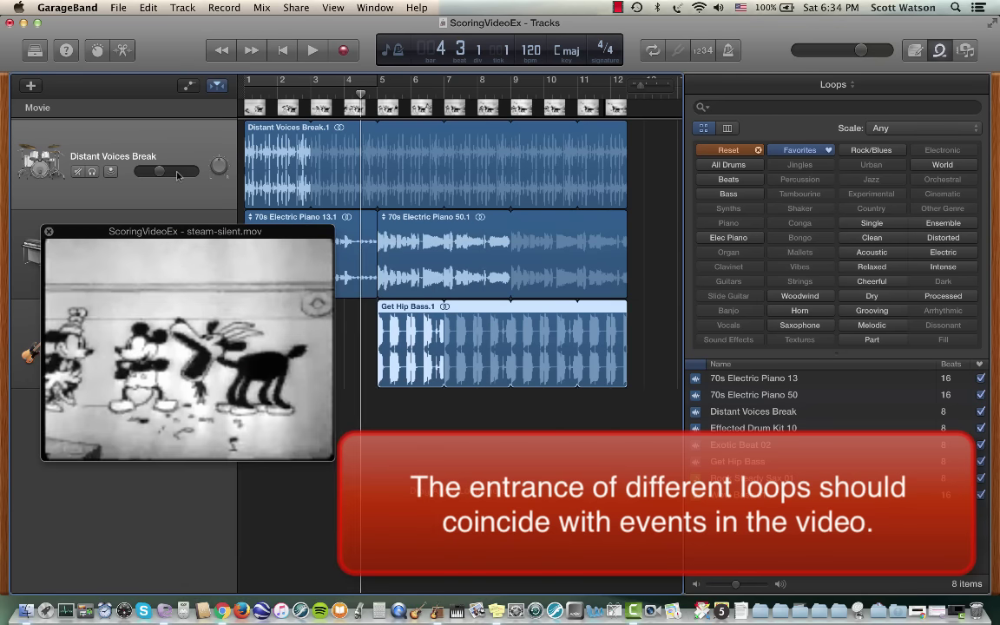
{"action": "left_click_drag", "start_coordinate": [193, 238], "coordinate": [168, 297]}
{"action": "key", "text": "Return"}
{"action": "key", "text": "space"}
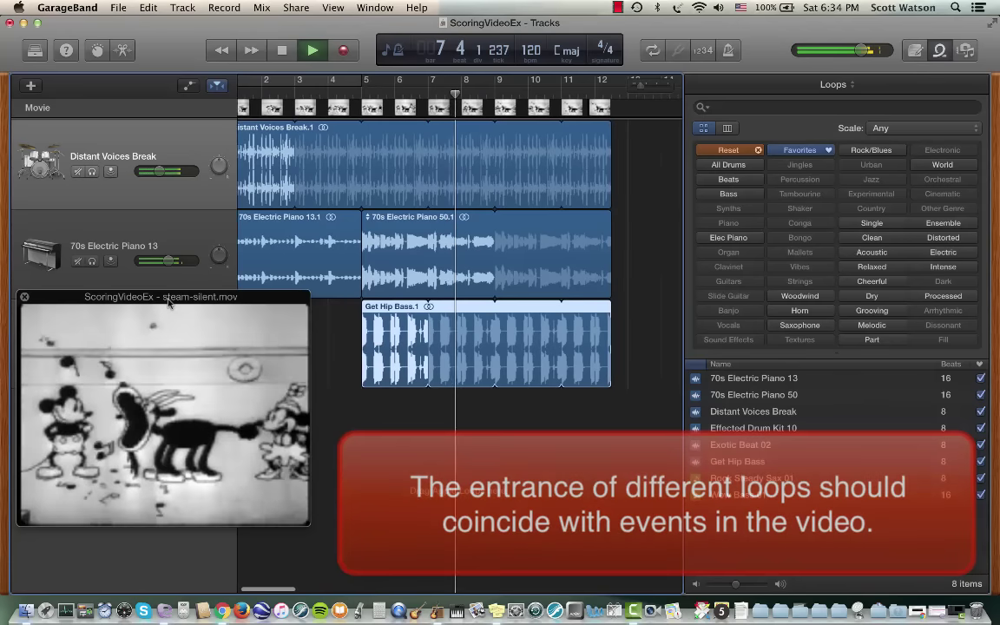
Add Rock Steady Sax 01 on a new Baritone Sax track at bar 7 and preview from bar 5.
{"action": "key", "text": "space"}
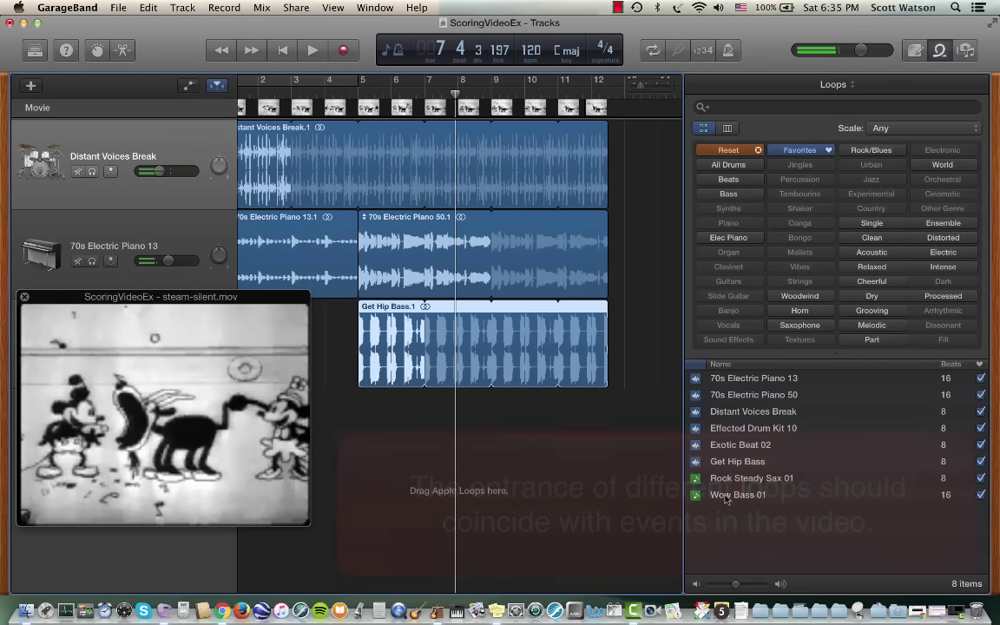
{"action": "left_click_drag", "start_coordinate": [707, 480], "coordinate": [434, 408]}
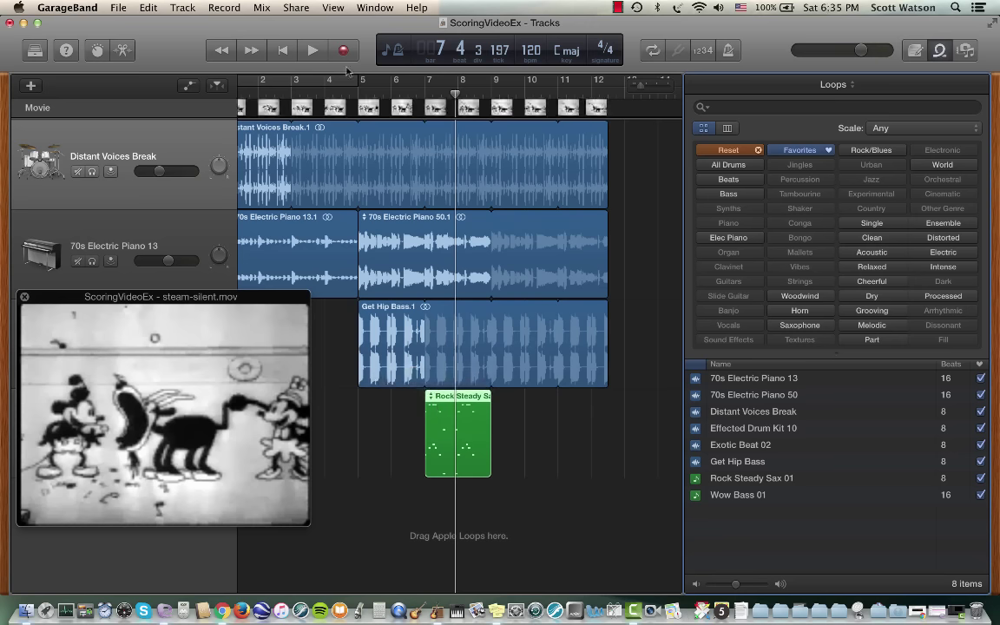
{"action": "left_click", "coordinate": [357, 92]}
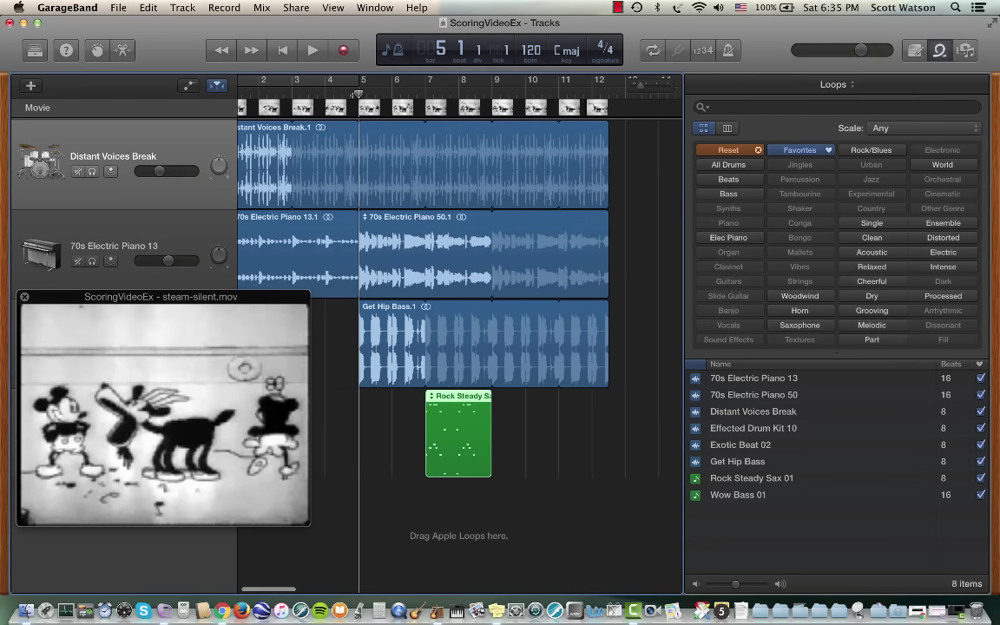
{"action": "key", "text": "space"}
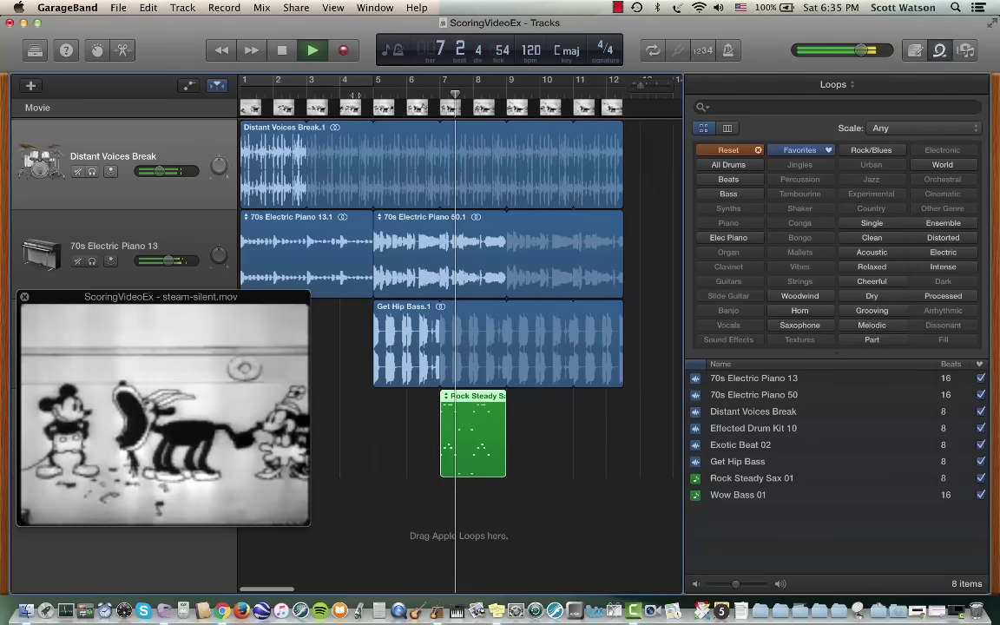
{"action": "key", "text": "space"}
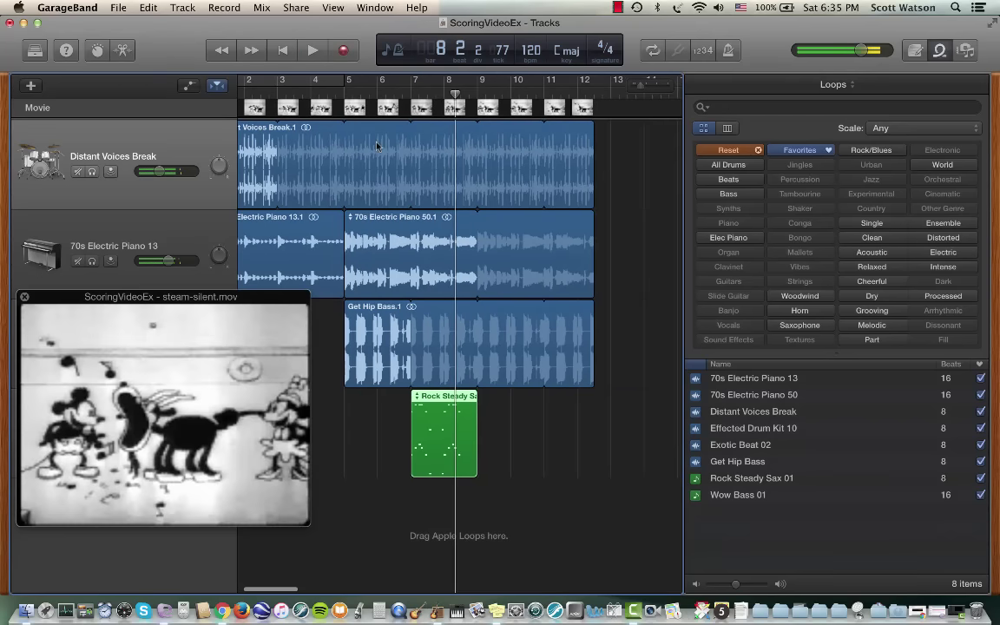
Loop the Rock Steady Sax region to bar 12 and move the movie preview to the top-left.
{"action": "left_click_drag", "start_coordinate": [478, 393], "coordinate": [594, 395]}
{"action": "mouse_move", "coordinate": [253, 314]}
{"action": "left_click_drag", "start_coordinate": [244, 297], "coordinate": [291, 462]}
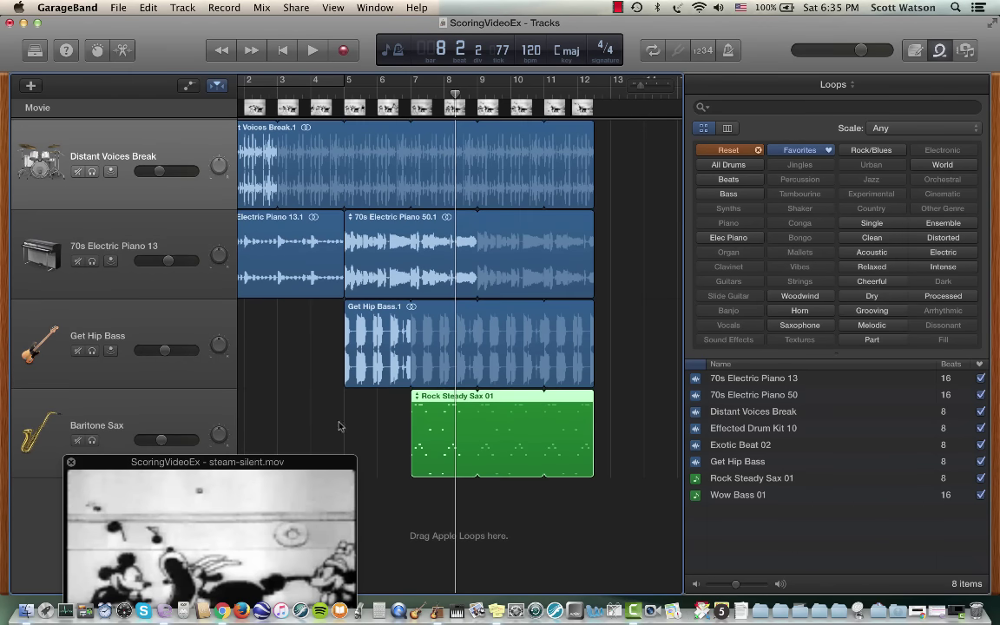
{"action": "left_click_drag", "start_coordinate": [276, 466], "coordinate": [256, 13]}
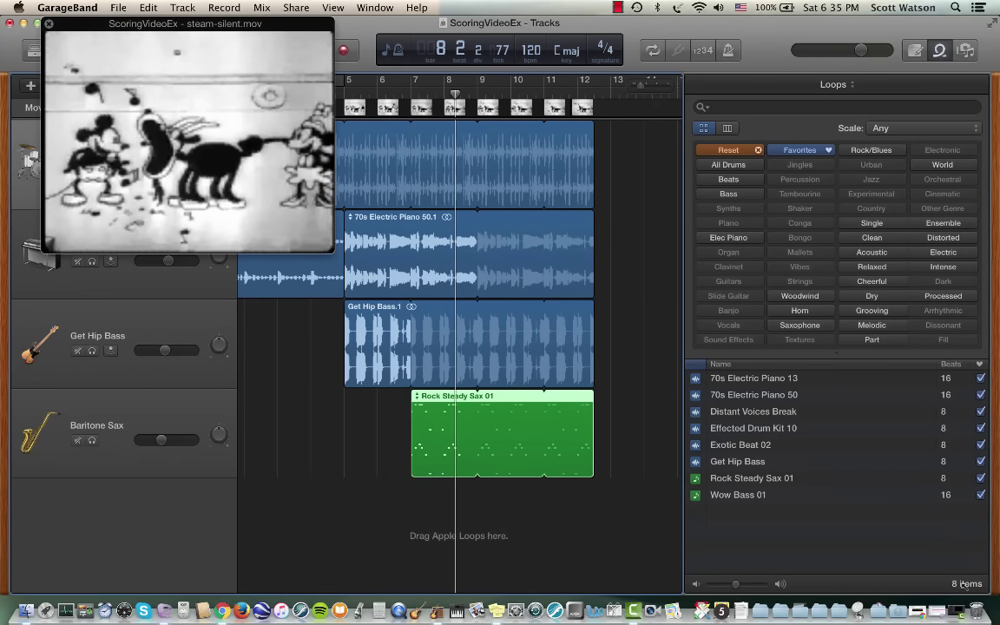
Bring winding SFX.mp3 from the desktop in as a new track at bar 6 and play it back.
{"action": "left_click_drag", "start_coordinate": [966, 584], "coordinate": [905, 585]}
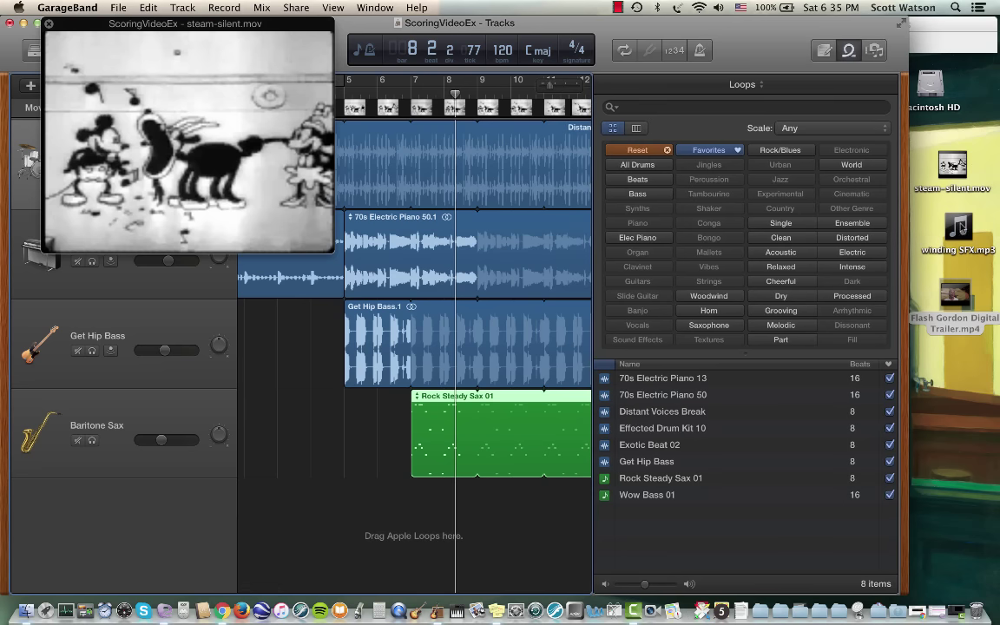
{"action": "left_click", "coordinate": [959, 228]}
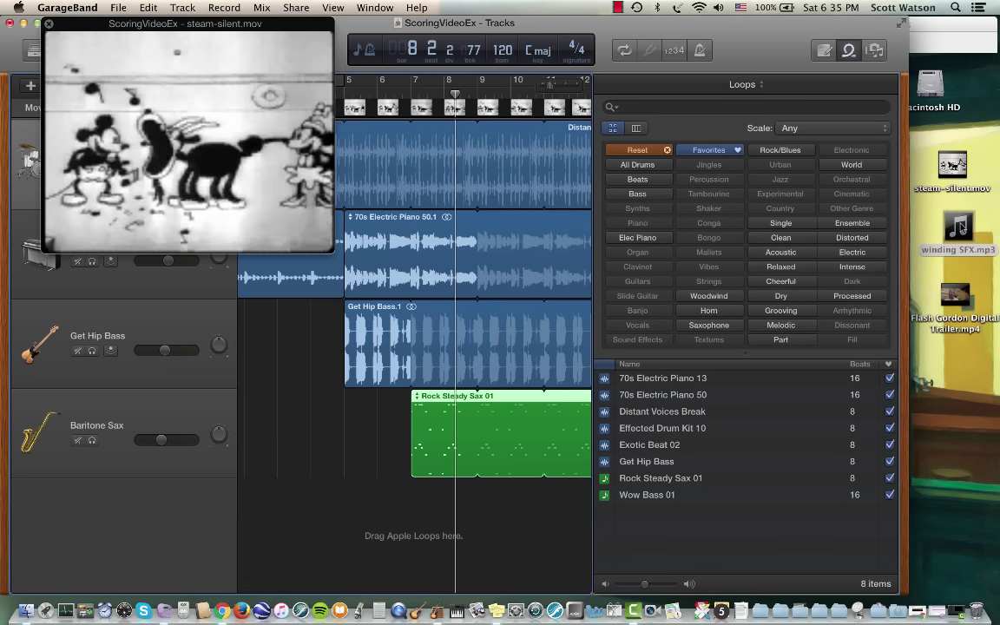
{"action": "left_click_drag", "start_coordinate": [660, 387], "coordinate": [374, 508]}
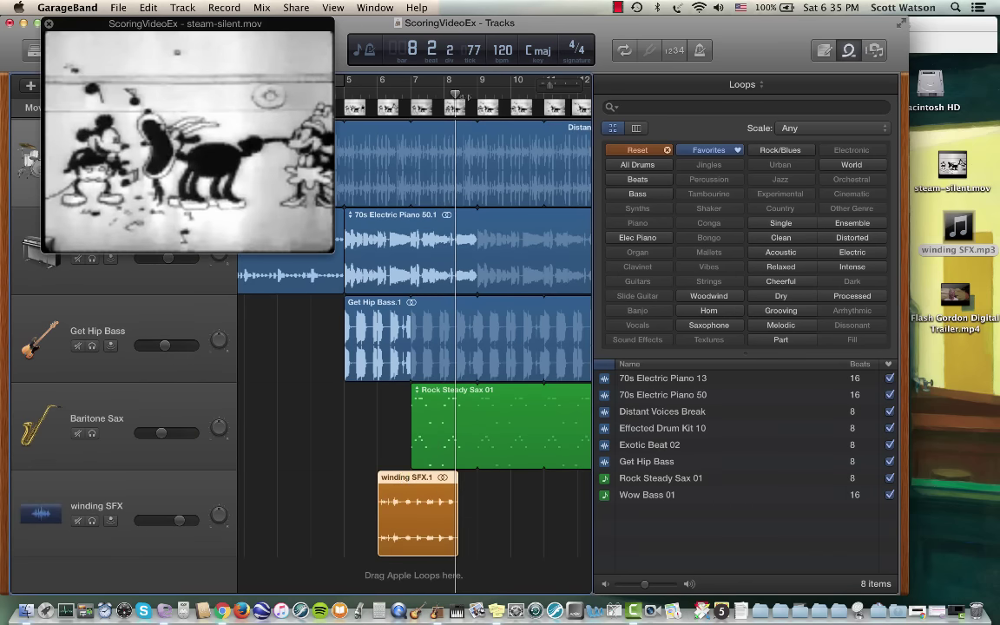
{"action": "key", "text": "comma"}
{"action": "key", "text": "comma"}
{"action": "key", "text": "comma"}
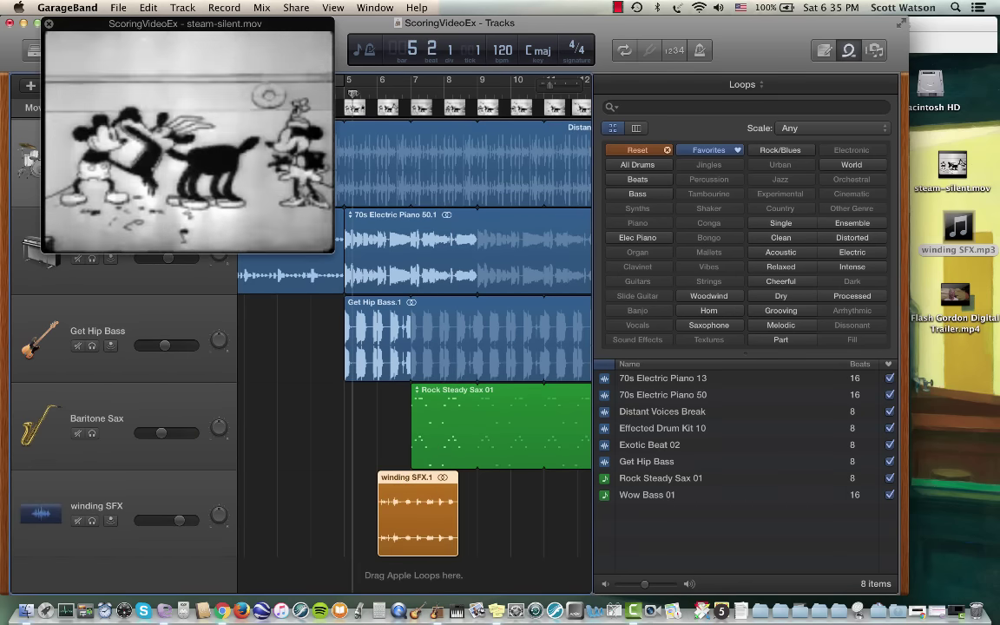
{"action": "key", "text": "space"}
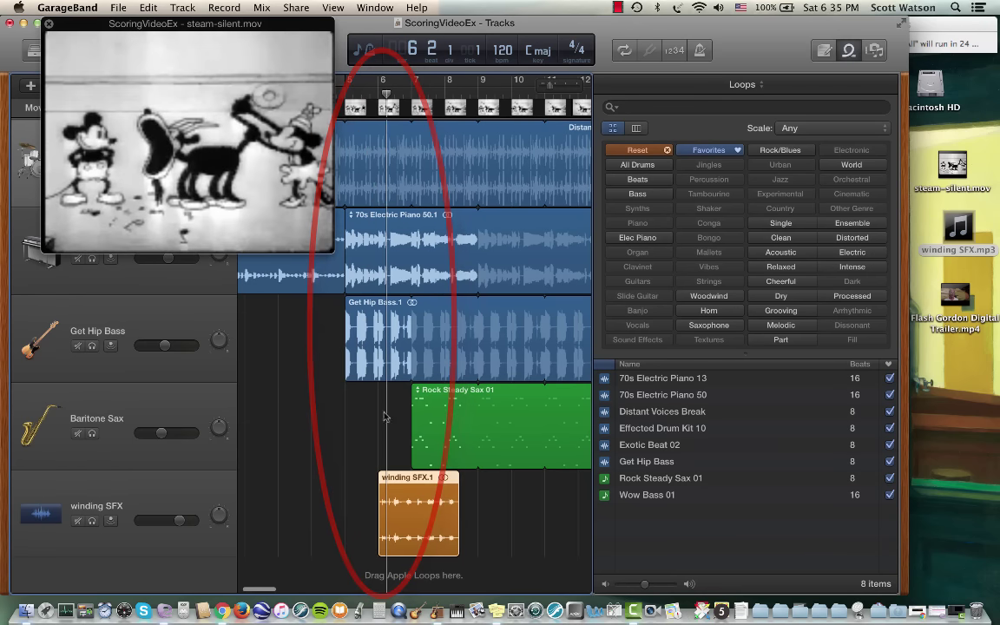
Shift the winding SFX region one beat later, lengthen it, and raise its volume to +1.9 dB.
{"action": "left_click_drag", "start_coordinate": [399, 480], "coordinate": [409, 480]}
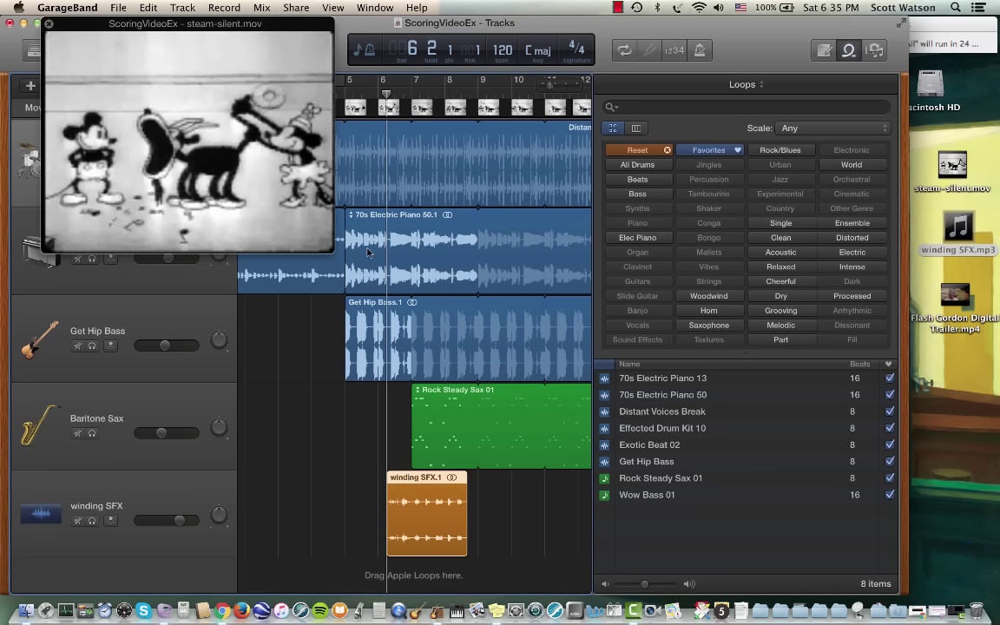
{"action": "key", "text": "space"}
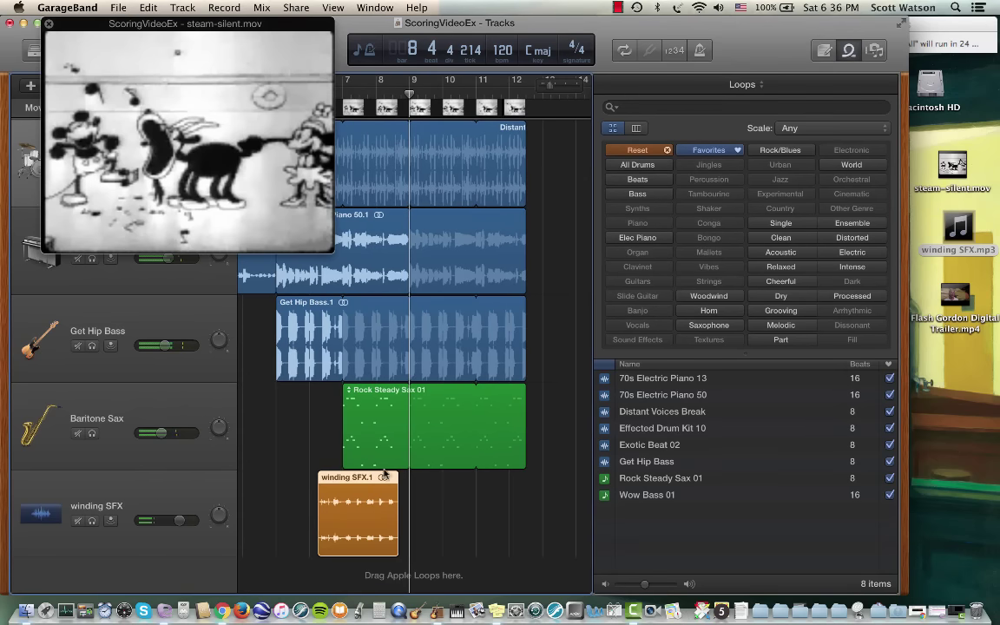
{"action": "left_click_drag", "start_coordinate": [399, 477], "coordinate": [423, 476]}
{"action": "left_click_drag", "start_coordinate": [181, 521], "coordinate": [185, 521]}
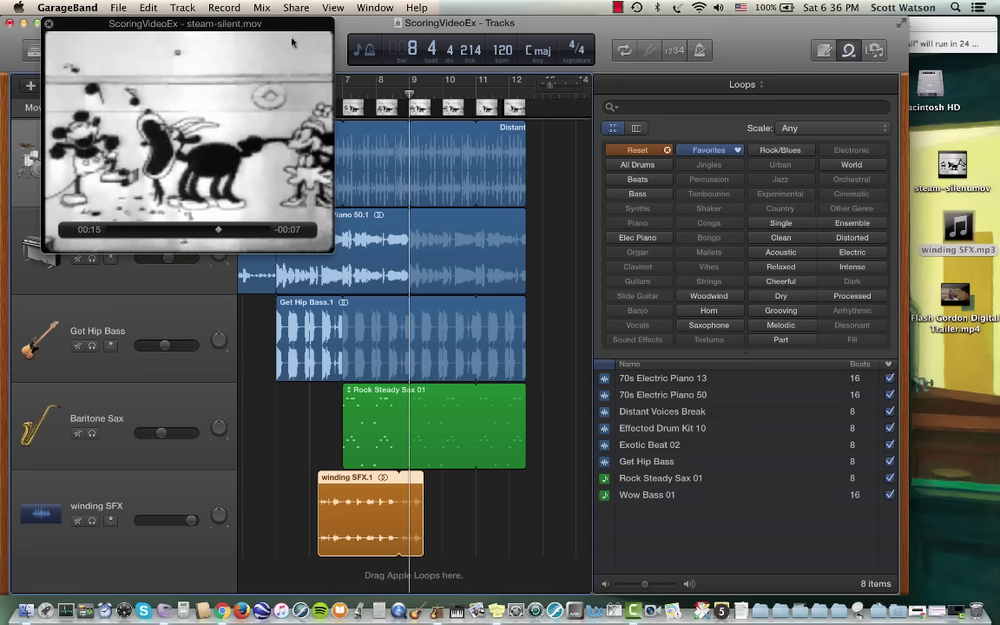
{"action": "left_click_drag", "start_coordinate": [274, 30], "coordinate": [247, 371]}
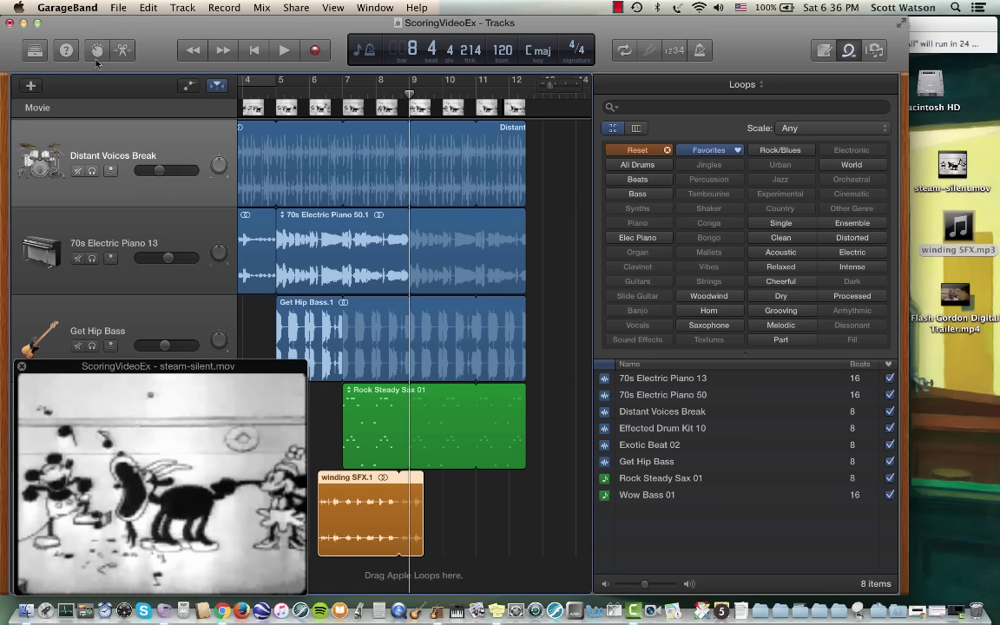
Return the playhead to the start of the arrangement and begin playback.
{"action": "left_click", "coordinate": [309, 87]}
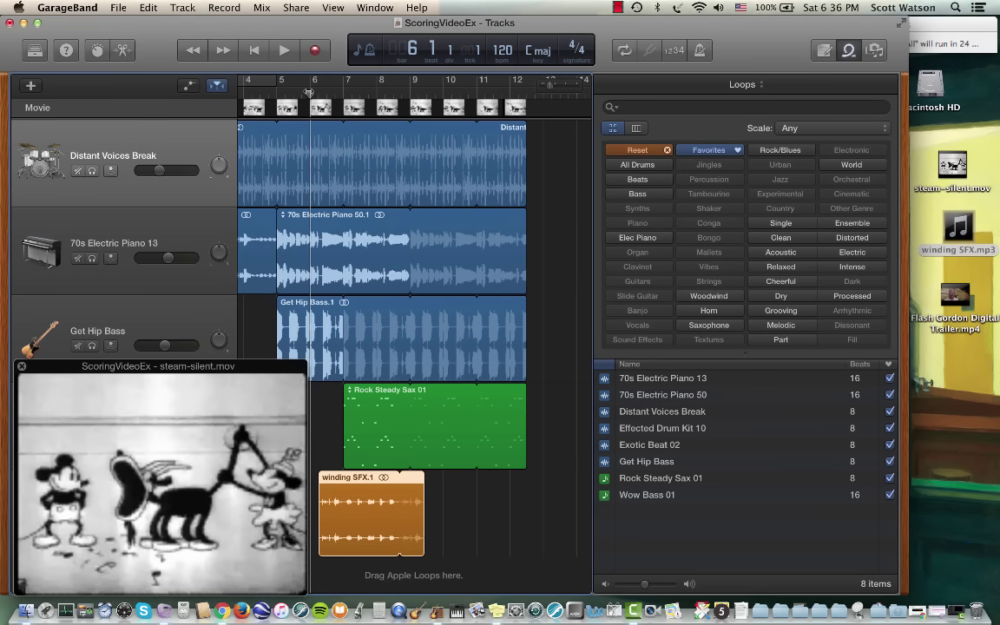
{"action": "key", "text": "Return"}
{"action": "key", "text": "space"}
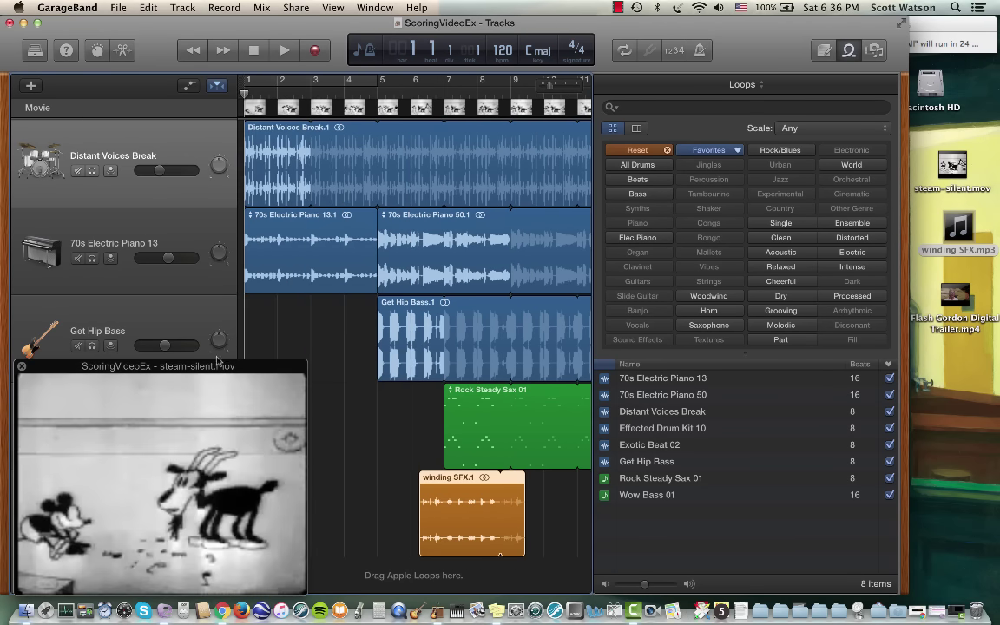
Hide the loops browser, widen GarageBand, move the movie preview upper right, and replay from the start.
{"action": "left_click", "coordinate": [850, 54]}
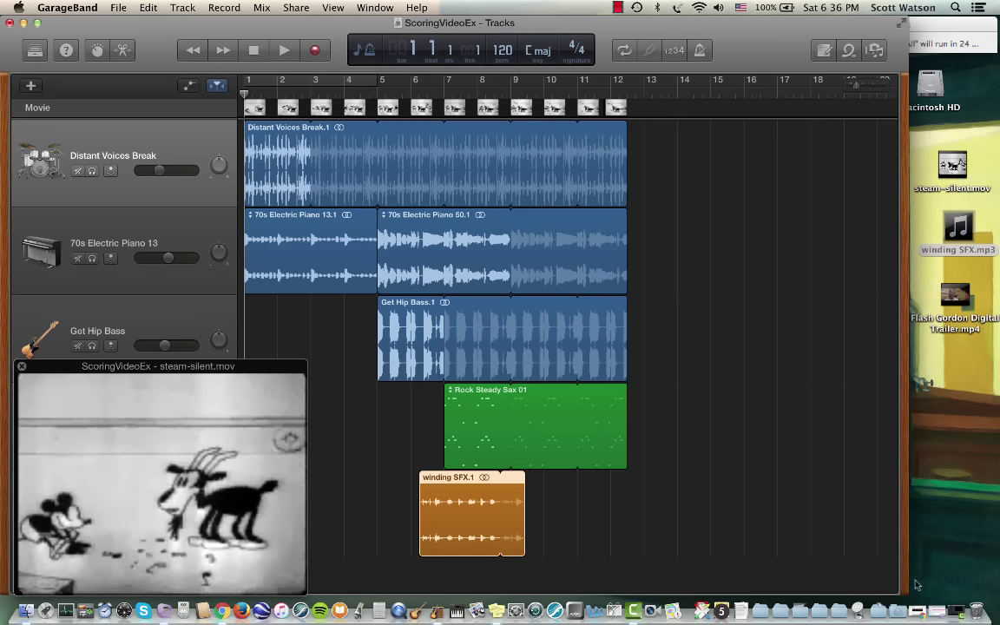
{"action": "left_click_drag", "start_coordinate": [903, 592], "coordinate": [995, 599]}
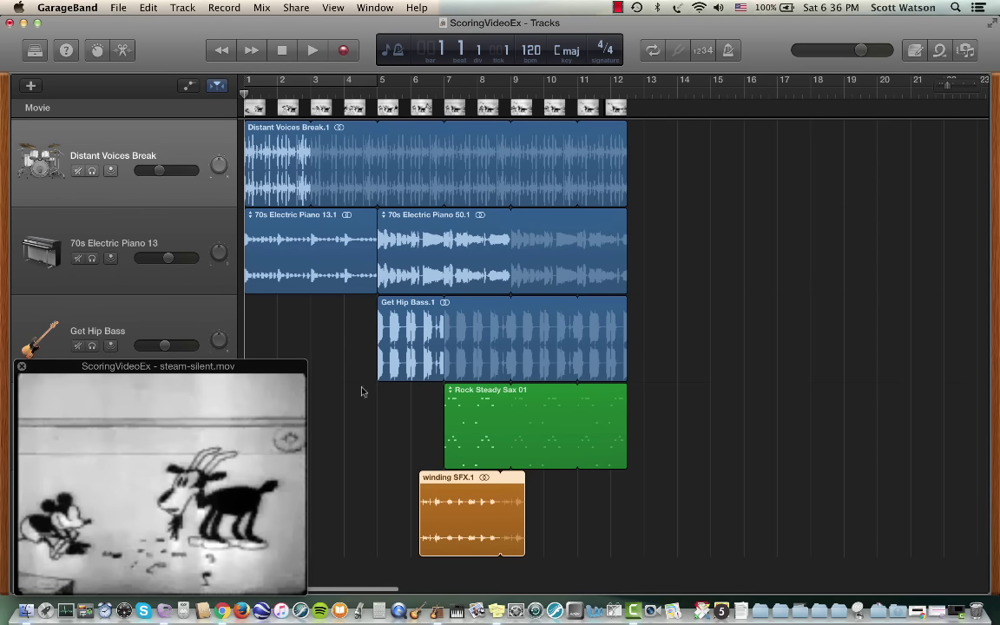
{"action": "left_click_drag", "start_coordinate": [243, 367], "coordinate": [855, 122]}
{"action": "key", "text": "space"}
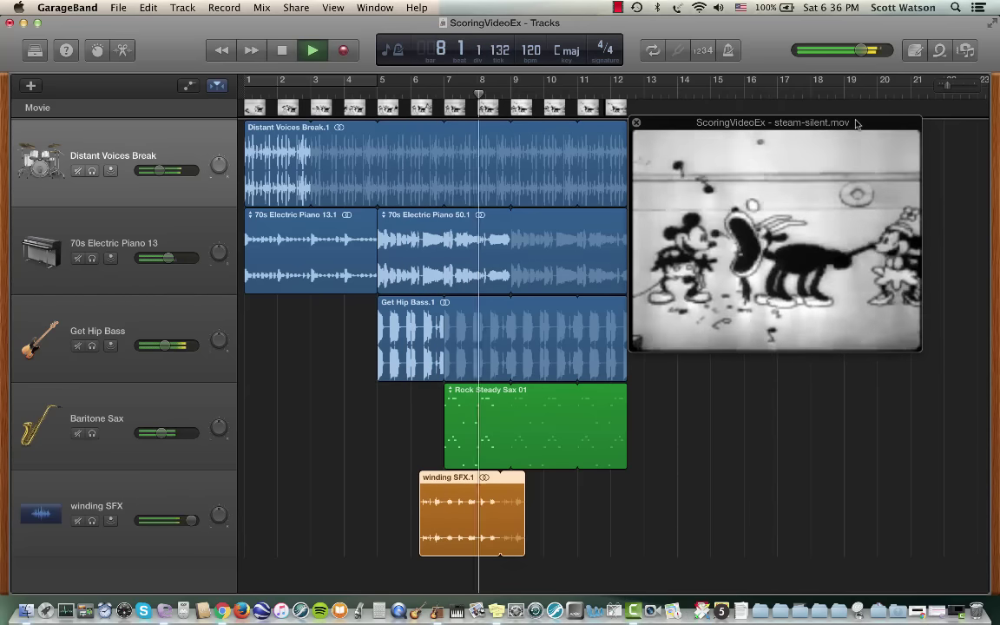
Stop playback and reposition the playhead at bar 2, beat 2 (2.2.1).
{"action": "key", "text": "space"}
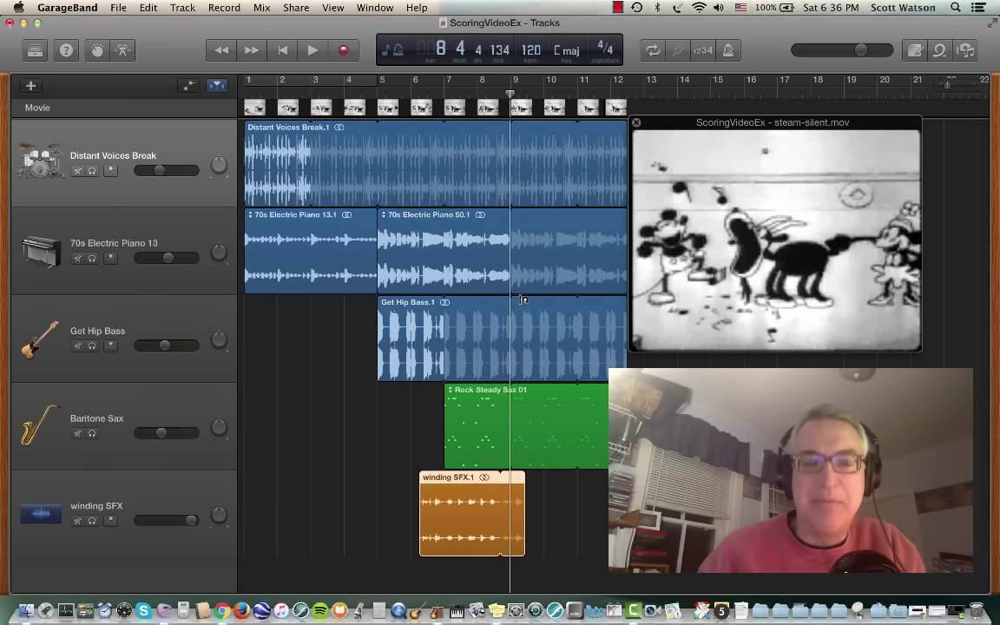
{"action": "key", "text": "Return"}
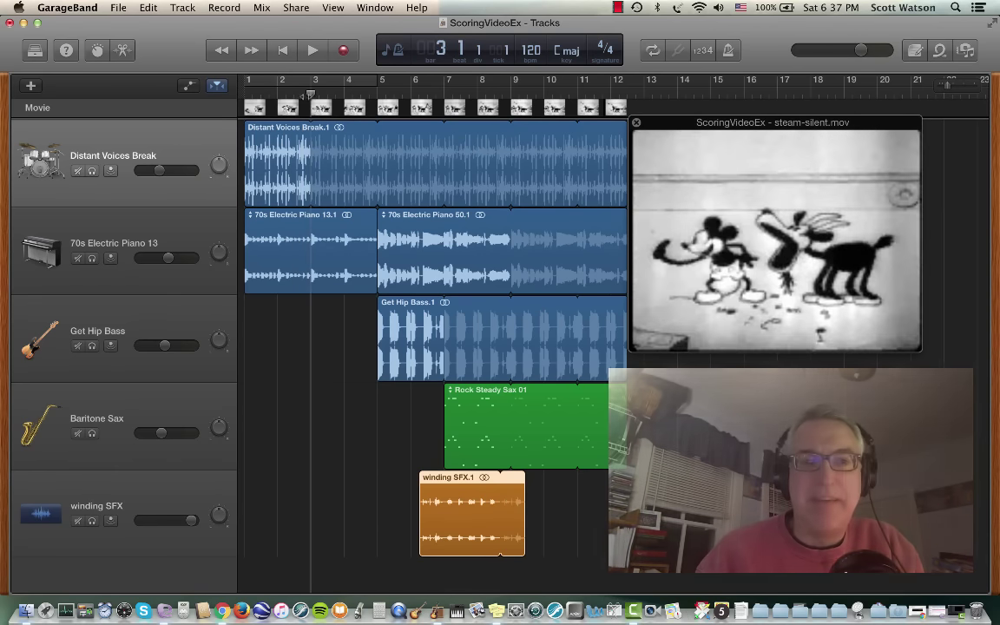
{"action": "key", "text": "comma"}
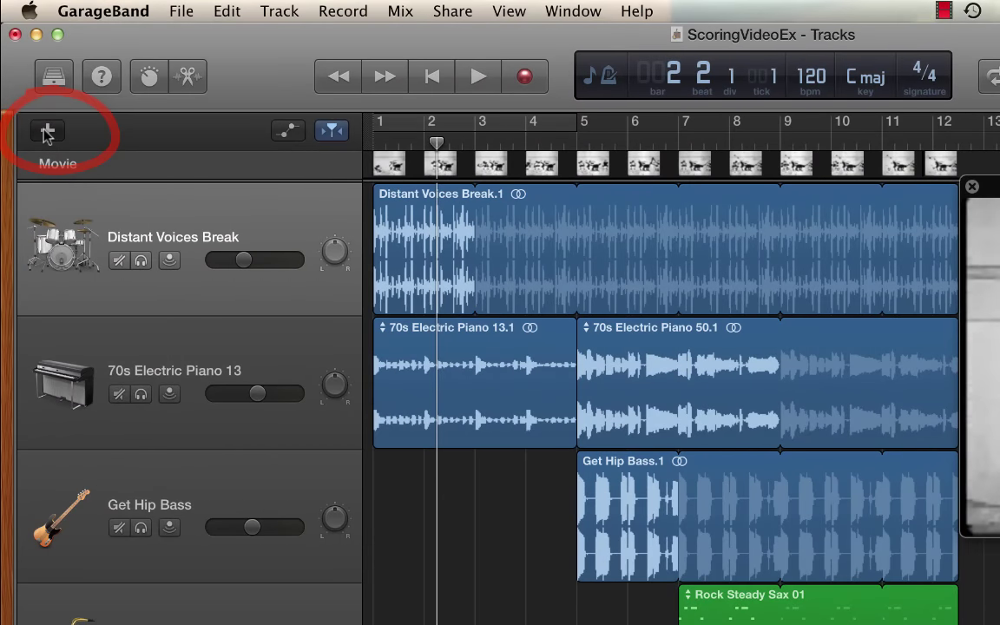
Create a microphone audio track, Audio 5, and drag it above Distant Voices Break.
{"action": "left_click", "coordinate": [46, 131]}
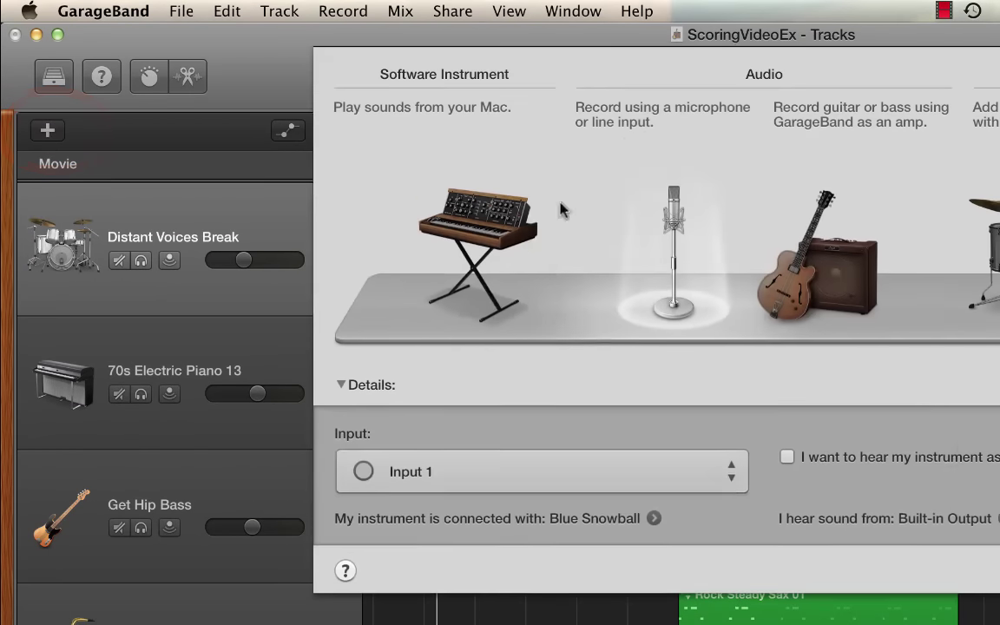
{"action": "double_click", "coordinate": [672, 238]}
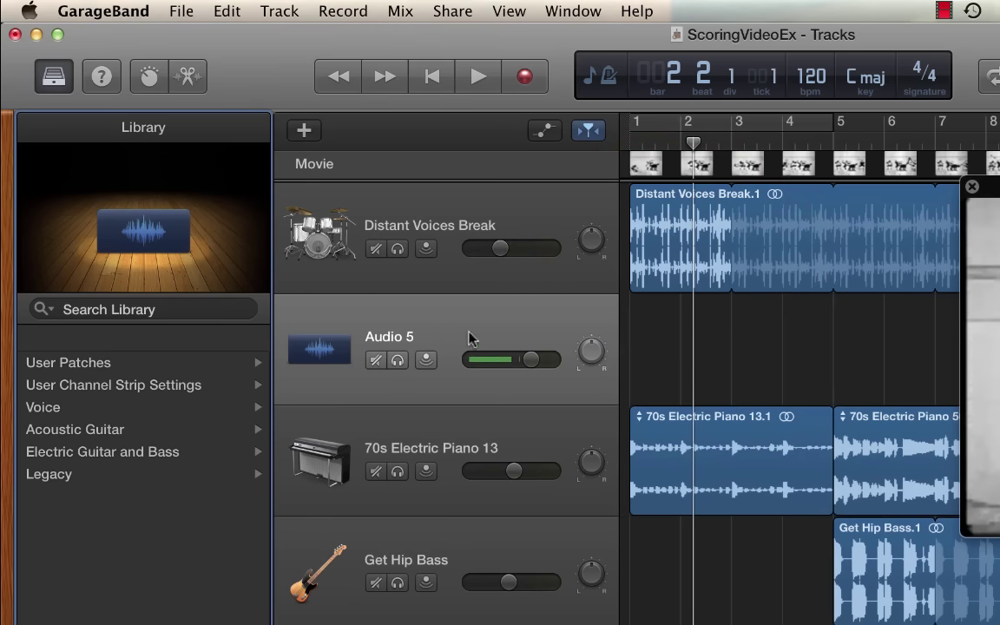
{"action": "left_click_drag", "start_coordinate": [469, 338], "coordinate": [470, 222]}
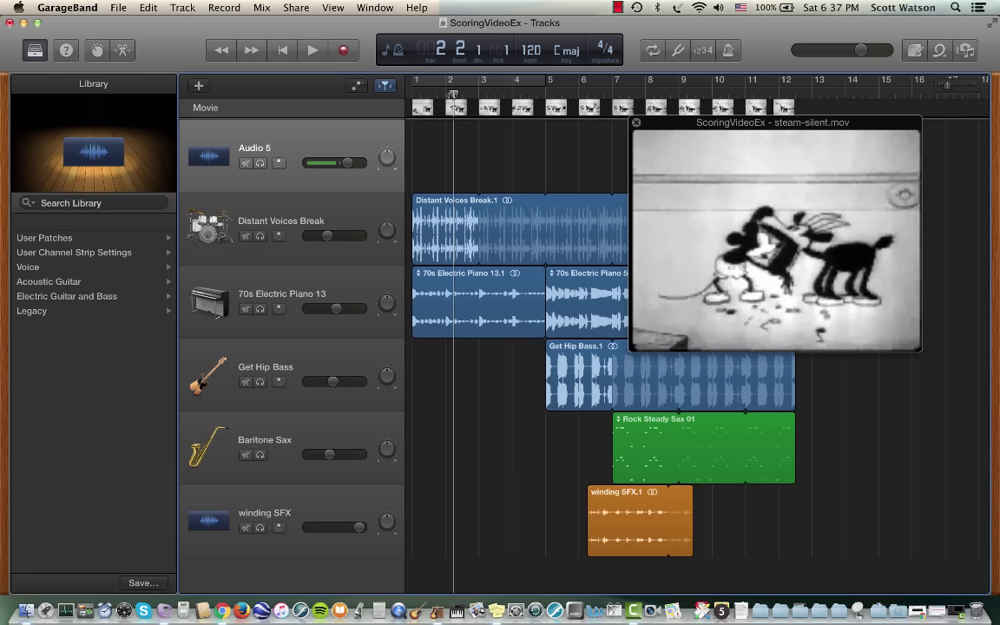
Rewind the playhead to bar 1 and start recording a voice take on Audio 5.
{"action": "left_click_drag", "start_coordinate": [453, 94], "coordinate": [397, 96]}
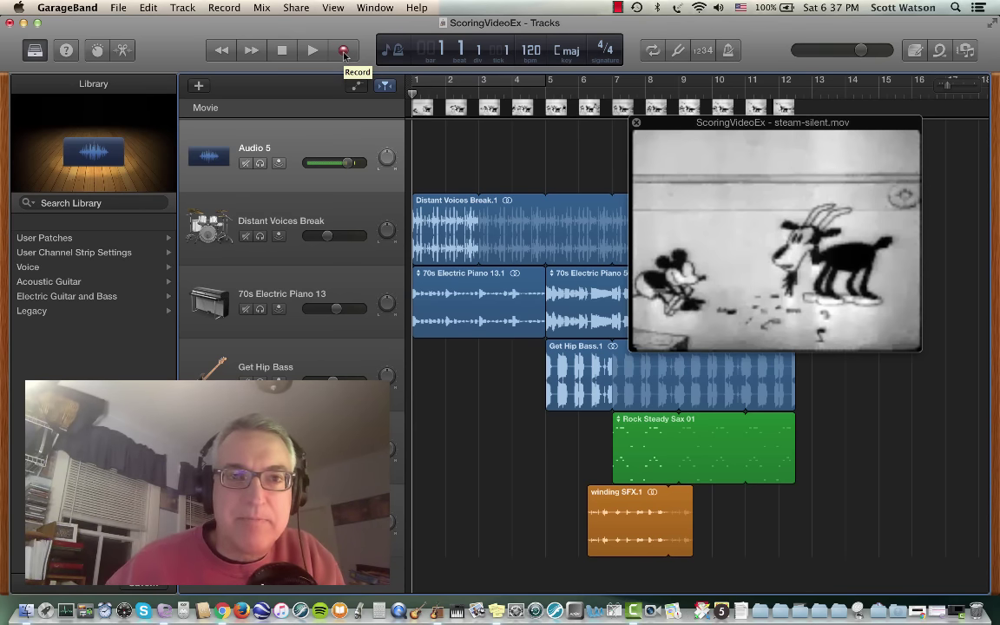
{"action": "left_click", "coordinate": [344, 52]}
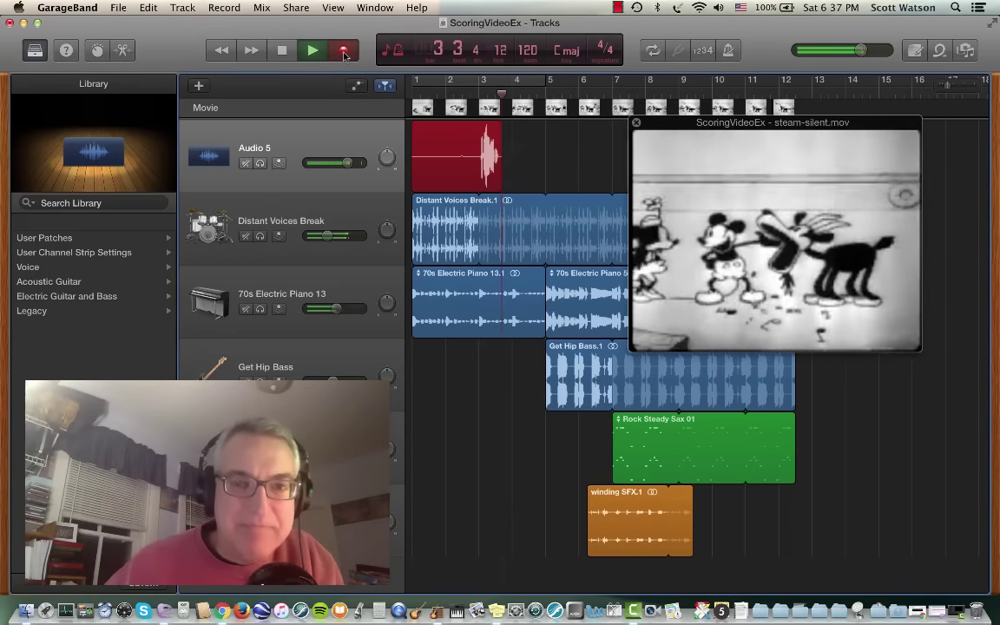
Stop the voice recording and give Audio 5 the Voice > Experimental > Helium Vocal preset.
{"action": "key", "text": "space"}
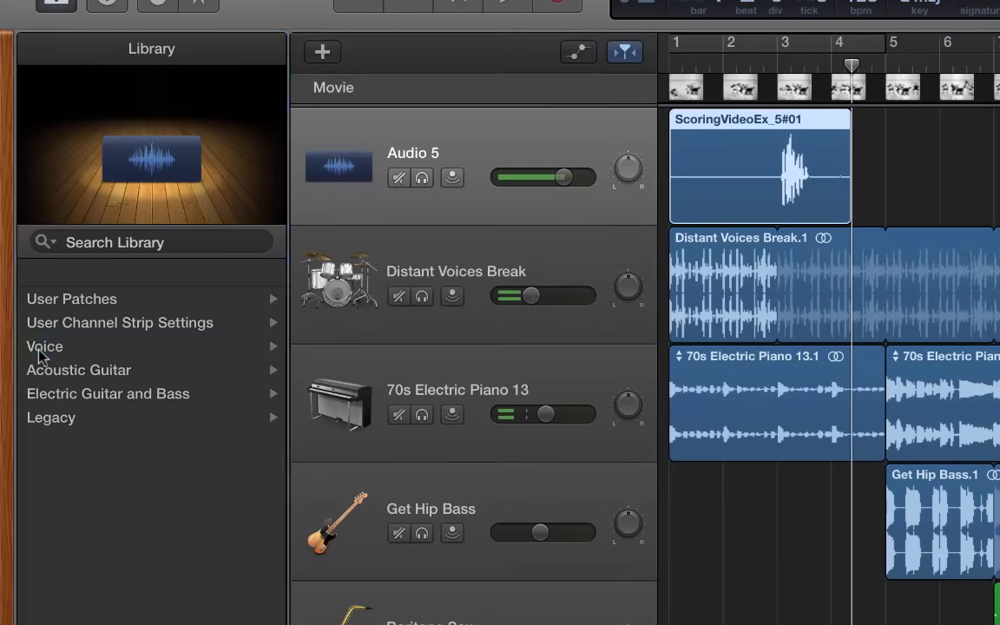
{"action": "left_click", "coordinate": [29, 284]}
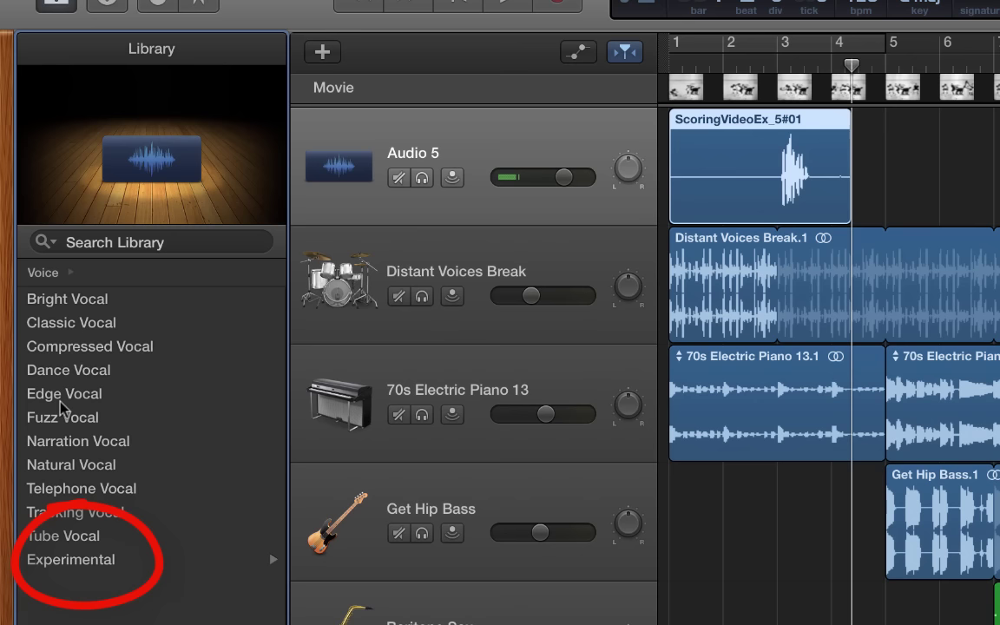
{"action": "left_click", "coordinate": [64, 561]}
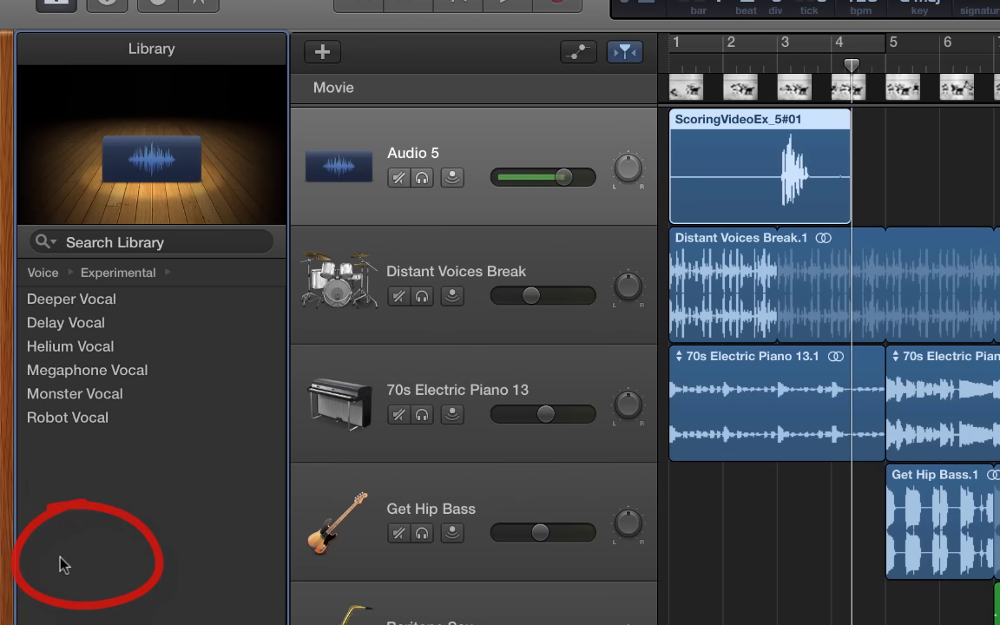
{"action": "left_click", "coordinate": [81, 346]}
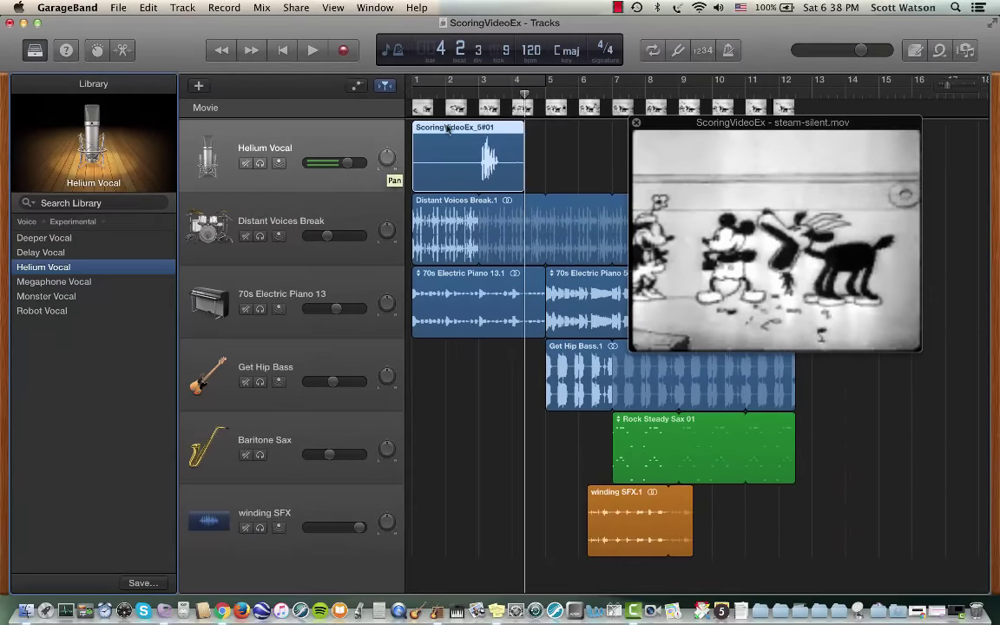
{"action": "left_click", "coordinate": [458, 92]}
{"action": "key", "text": "space"}
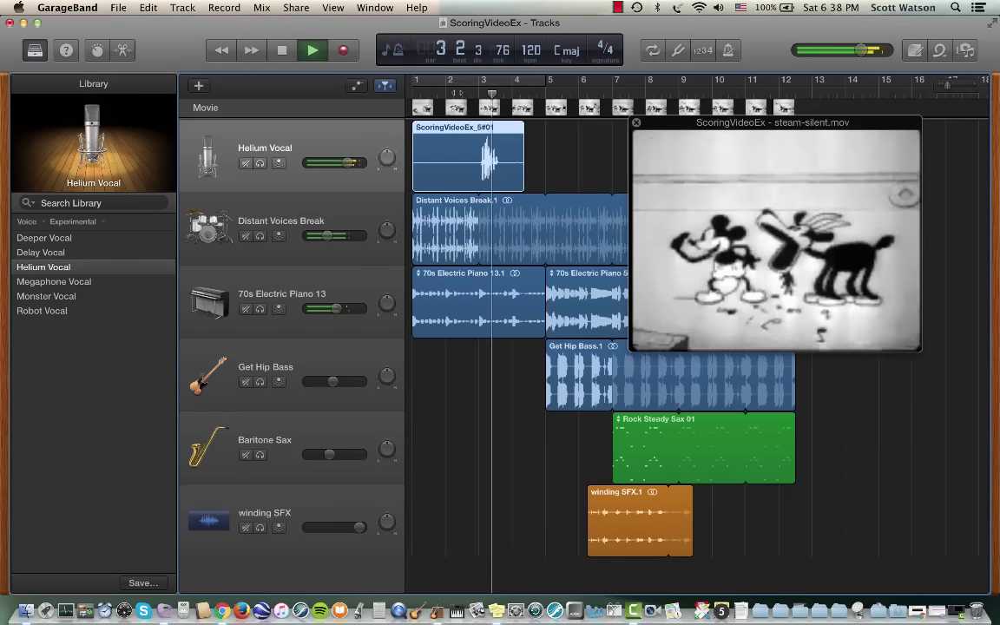
{"action": "key", "text": "space"}
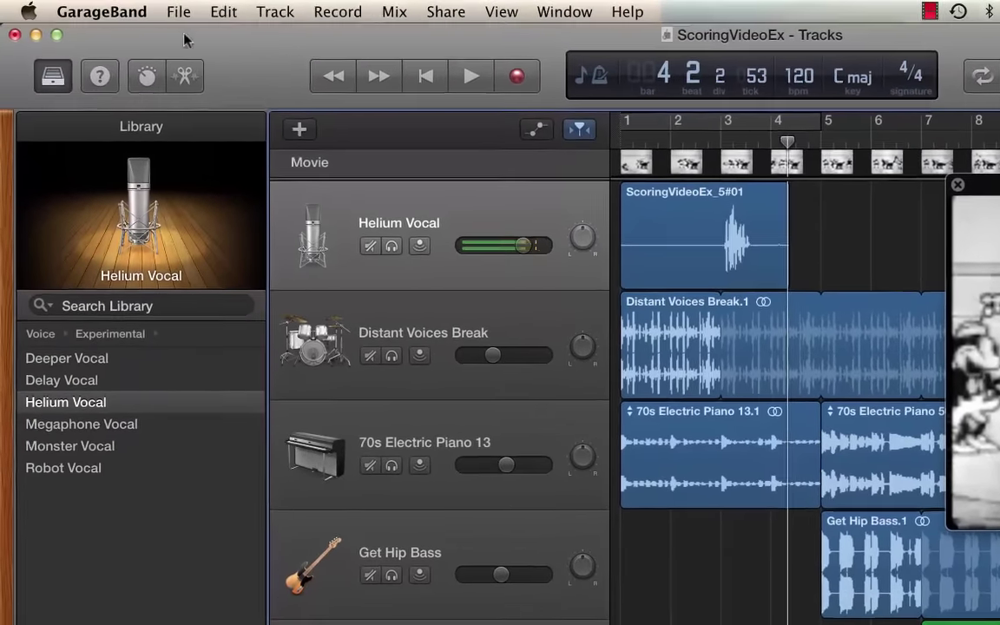
Export Audio to Movie as steam-silent.m4v on the Desktop using the SD 480p preset.
{"action": "left_click", "coordinate": [166, 11]}
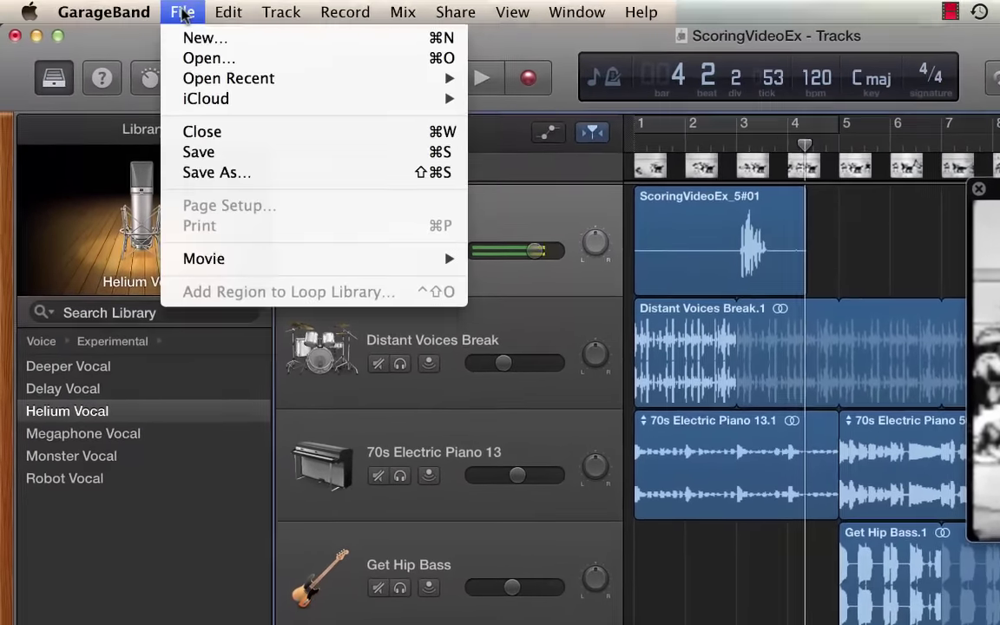
{"action": "mouse_move", "coordinate": [270, 265]}
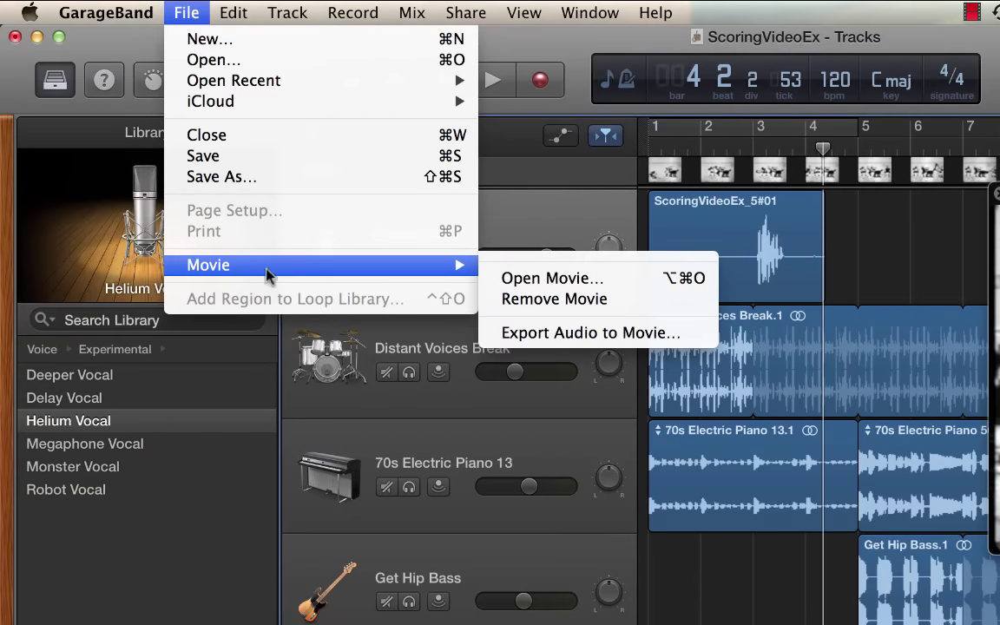
{"action": "left_click", "coordinate": [521, 278]}
{"action": "mouse_move", "coordinate": [469, 266]}
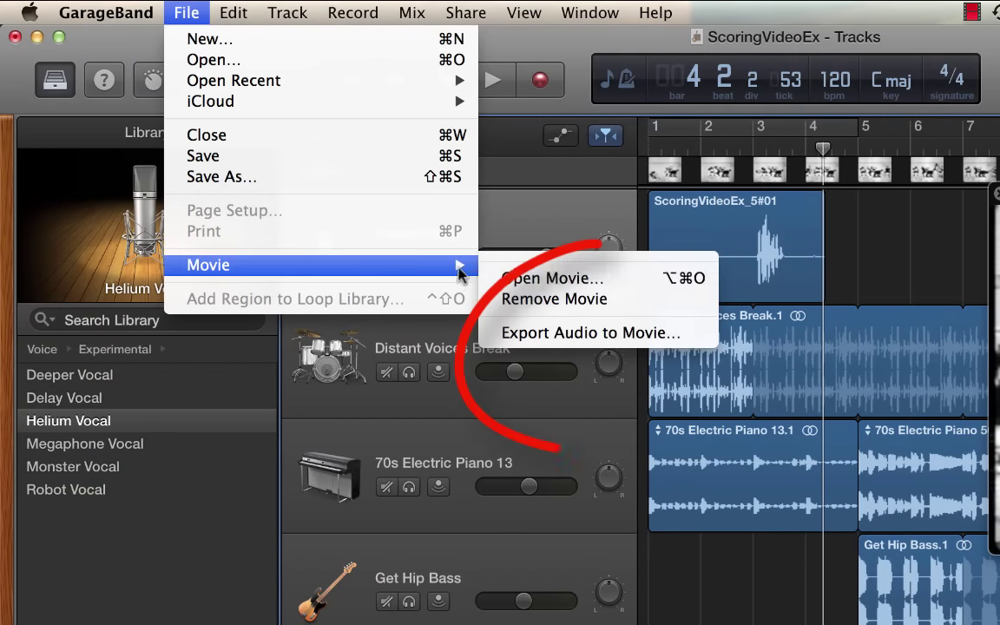
{"action": "left_click", "coordinate": [538, 336]}
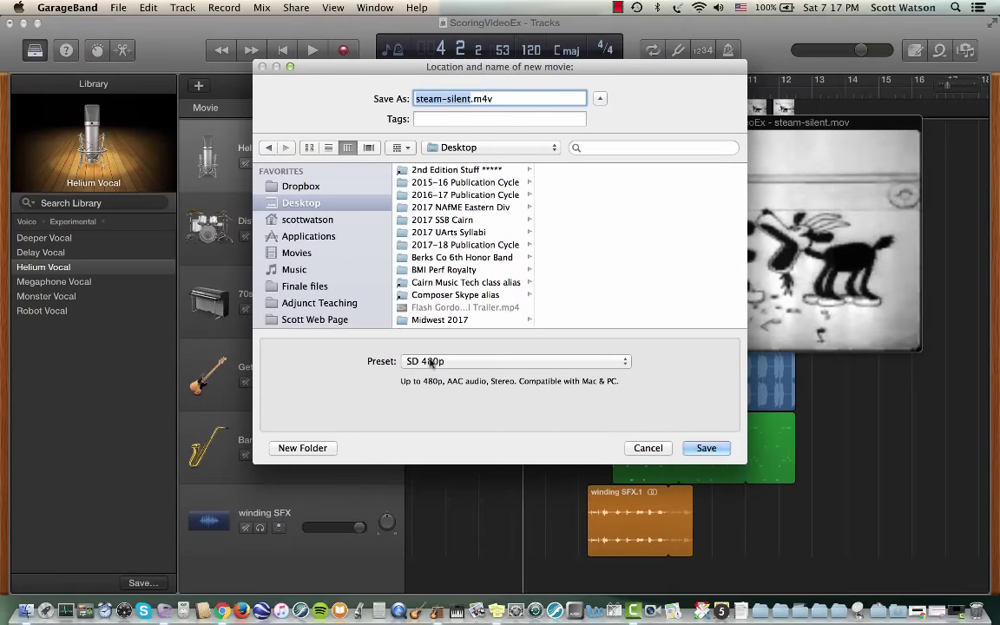
{"action": "left_click", "coordinate": [431, 362]}
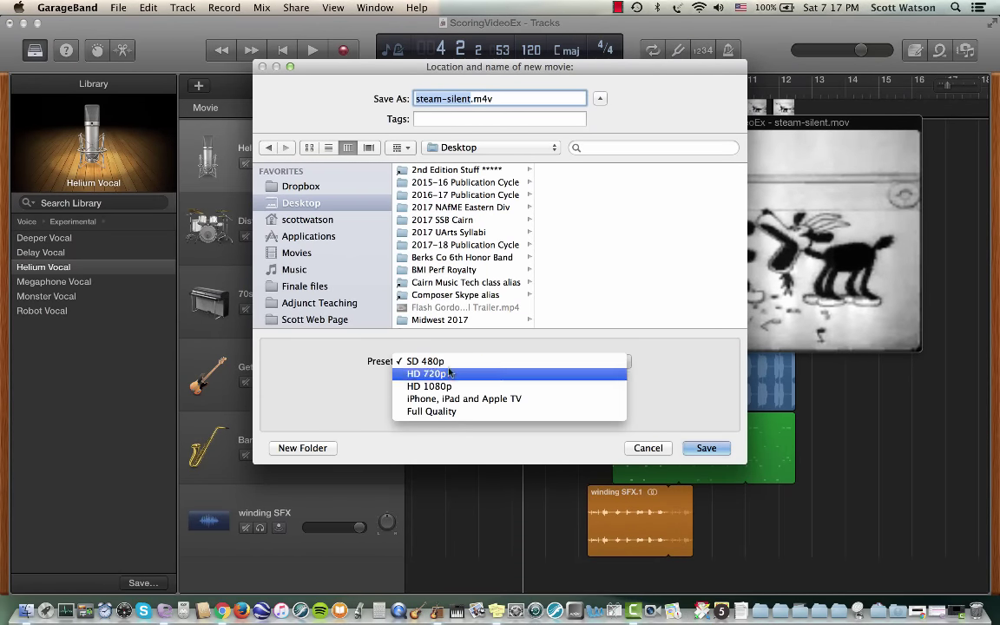
{"action": "left_click", "coordinate": [448, 365]}
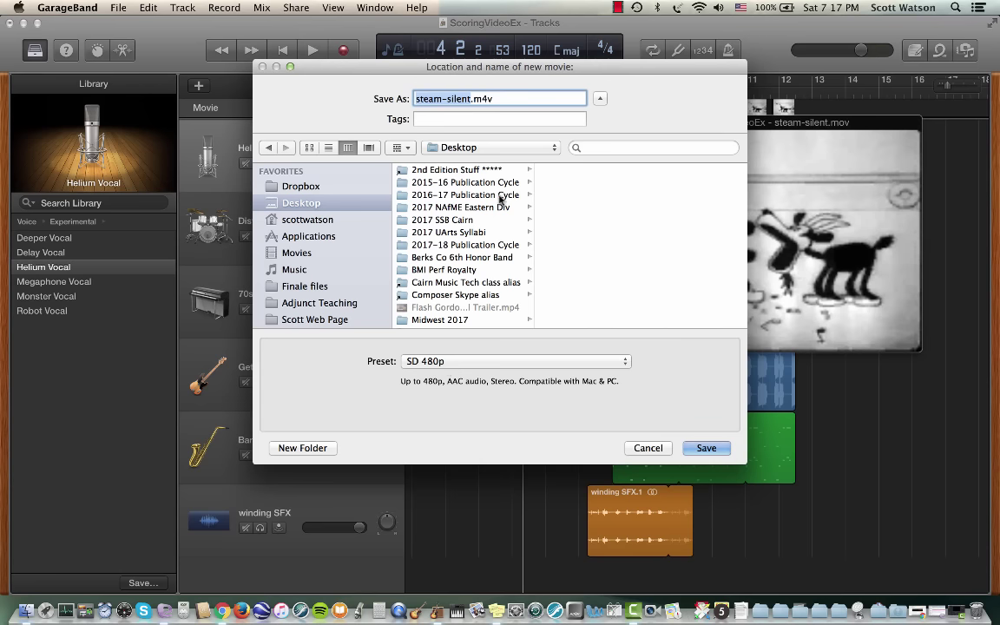
{"action": "left_click", "coordinate": [703, 448]}
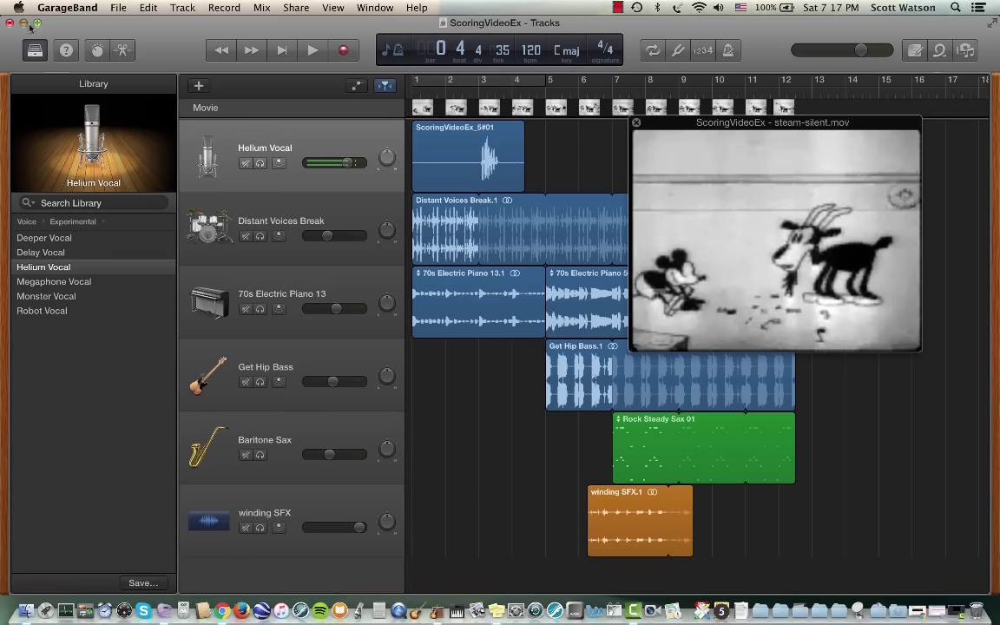
Minimize GarageBand, close the movie preview, and open steam-silent.m4v in QuickTime Player.
{"action": "left_click", "coordinate": [23, 23]}
{"action": "left_click", "coordinate": [636, 124]}
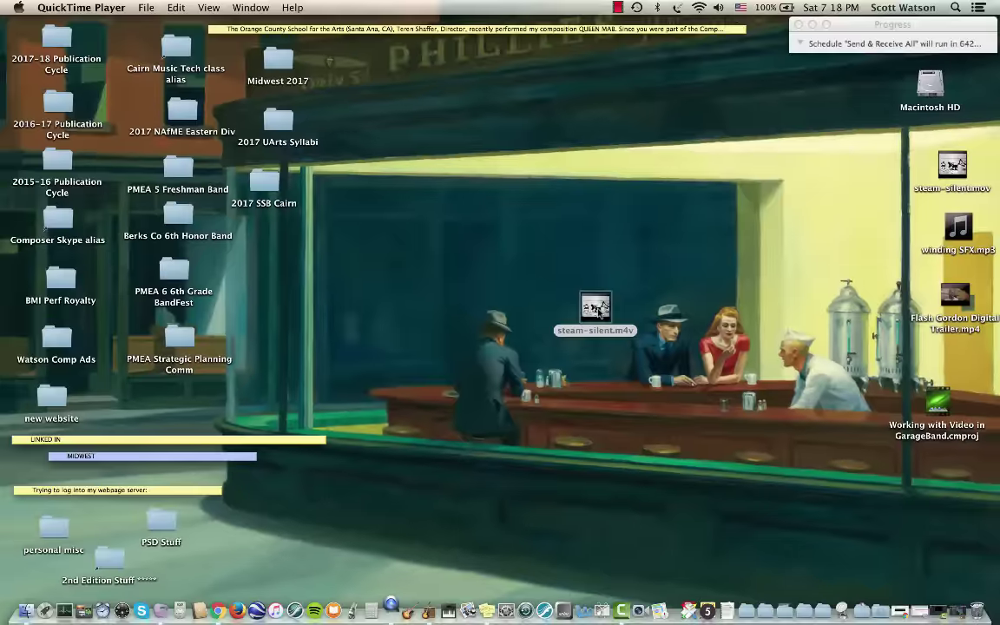
{"action": "double_click", "coordinate": [596, 308]}
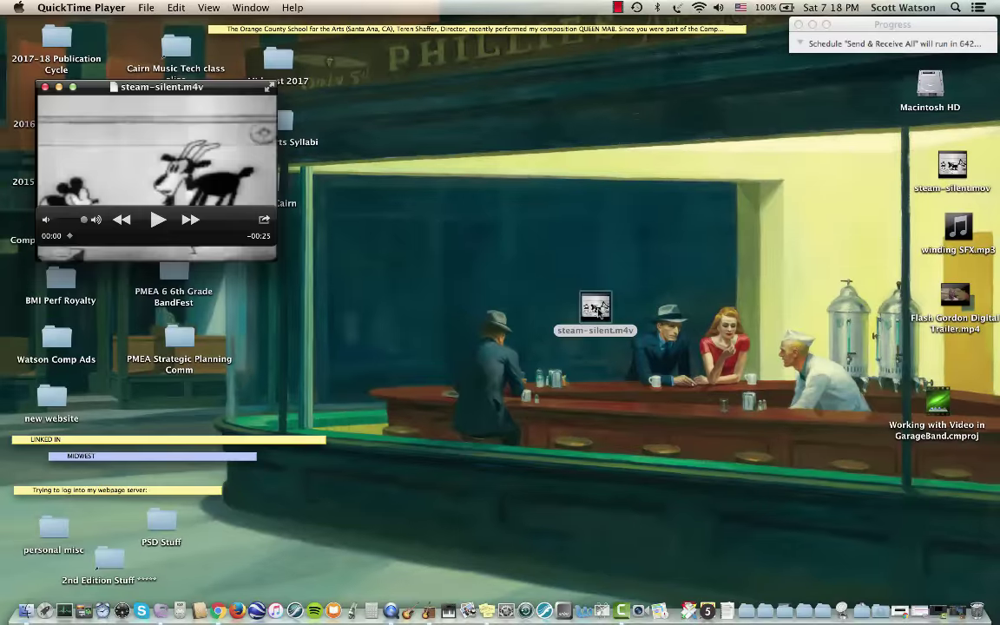
Enlarge the steam-silent.m4v window and position it near the upper left of the screen.
{"action": "left_click_drag", "start_coordinate": [220, 90], "coordinate": [462, 129]}
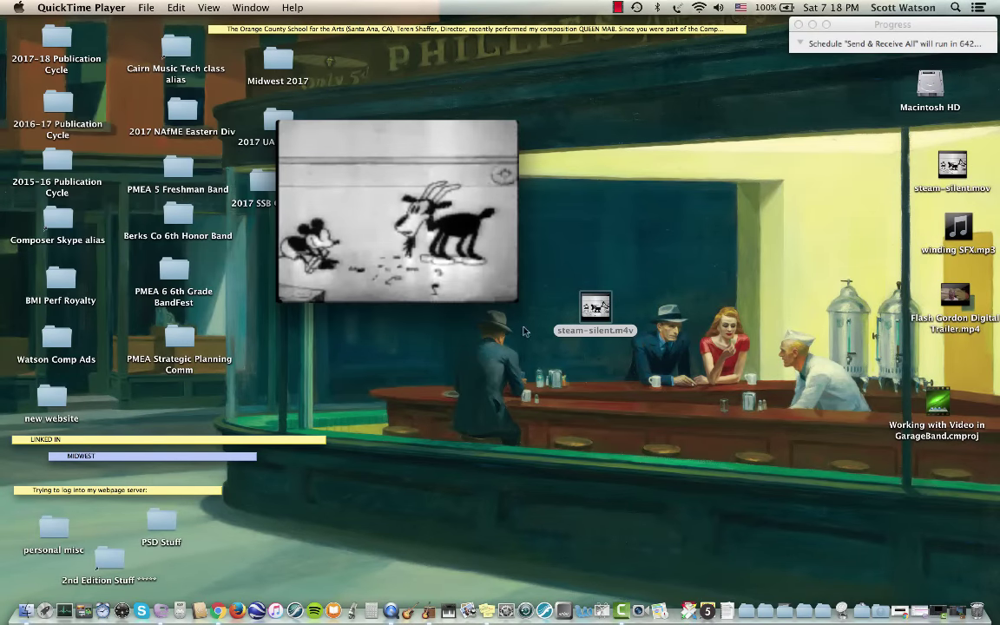
{"action": "left_click_drag", "start_coordinate": [517, 297], "coordinate": [700, 488]}
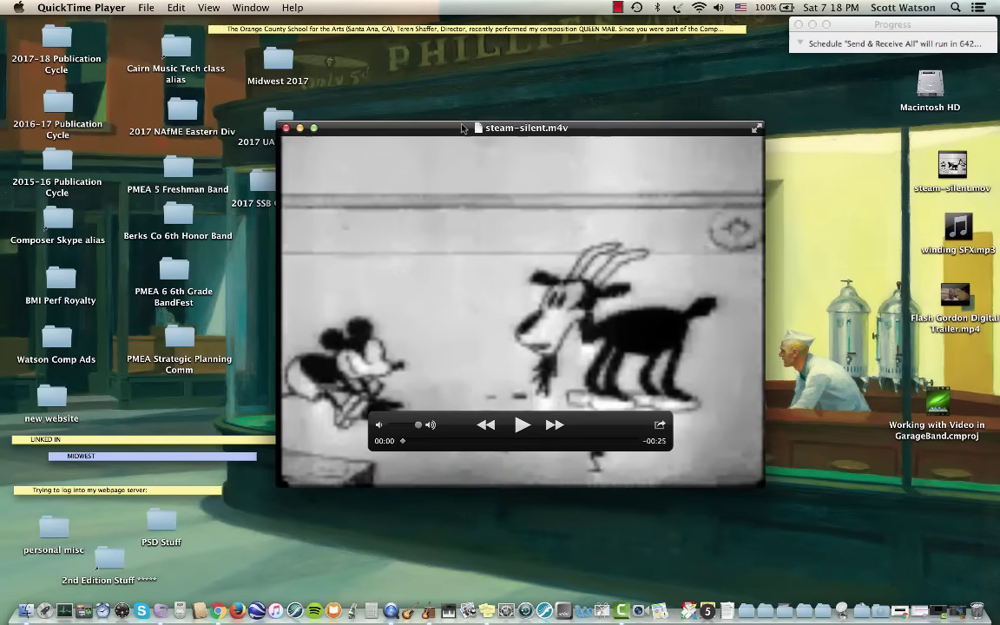
{"action": "left_click_drag", "start_coordinate": [453, 128], "coordinate": [331, 55]}
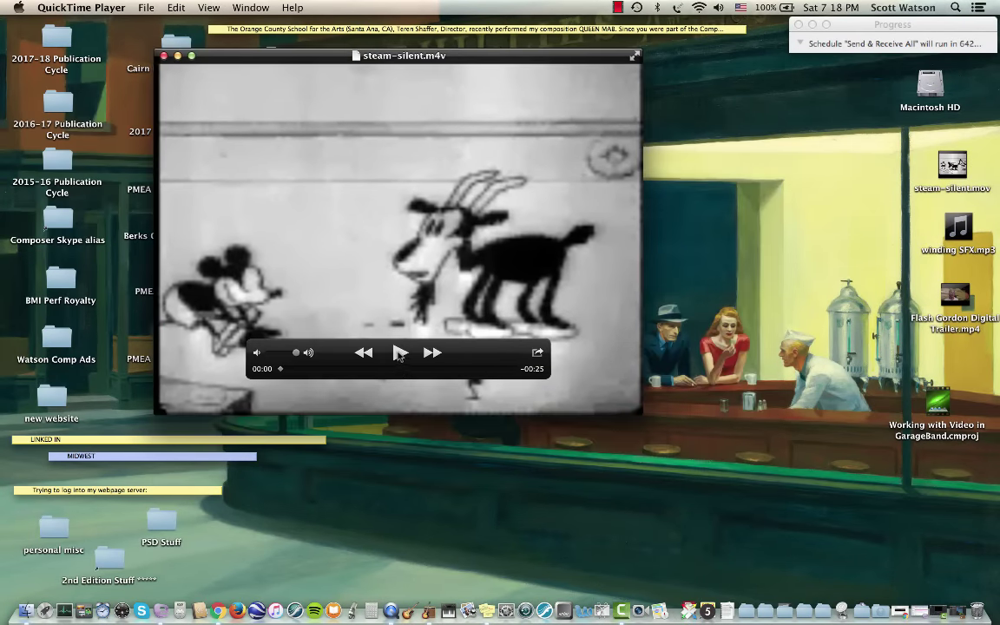